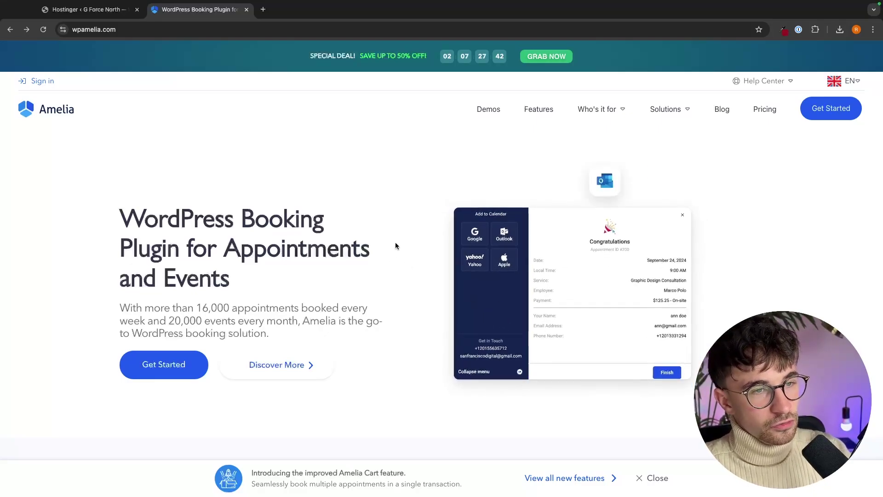
- Open the Amelia pricing page and scroll down to the plan listings
scroll(396, 242, down, 1)
scroll(528, 198, down, 1)
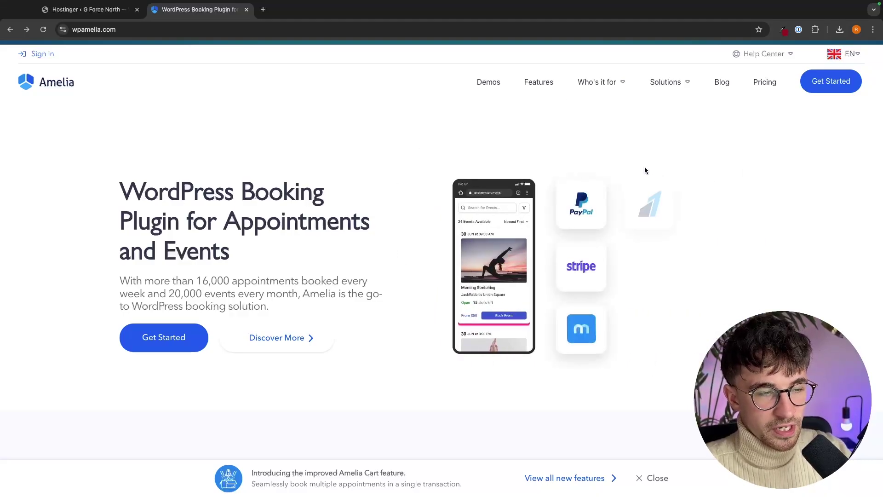
click(151, 340)
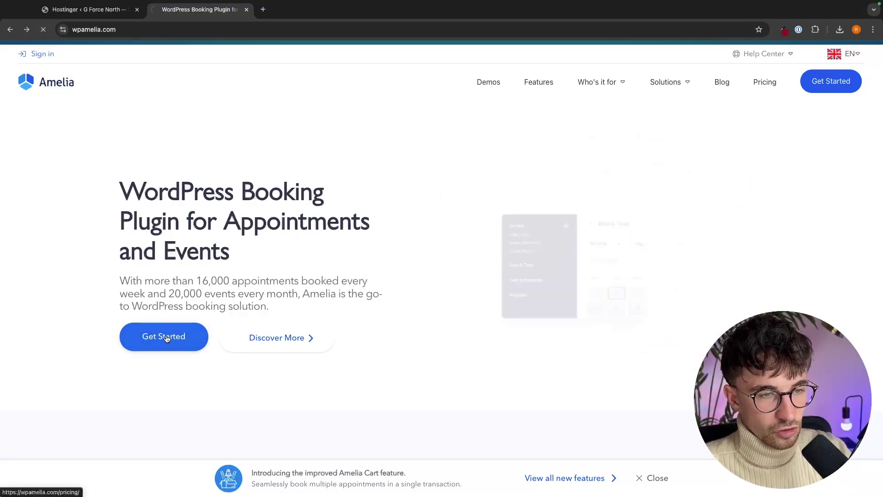
scroll(339, 315, down, 3)
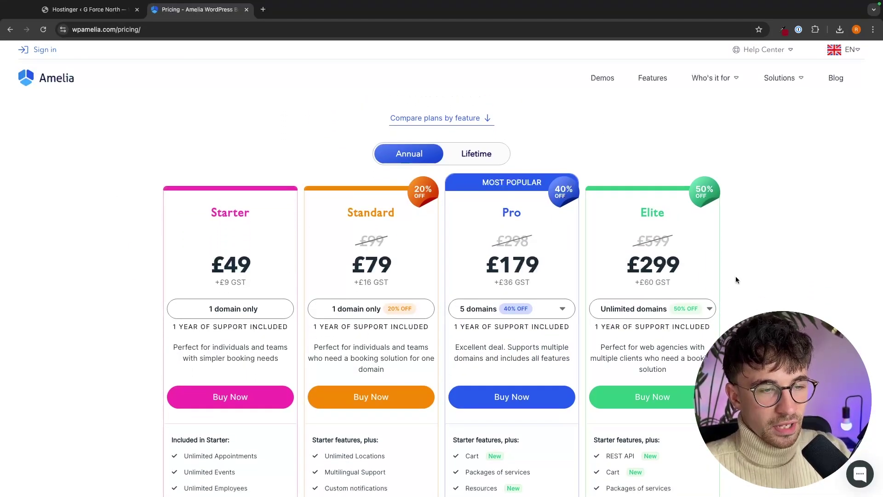
scroll(801, 259, down, 10)
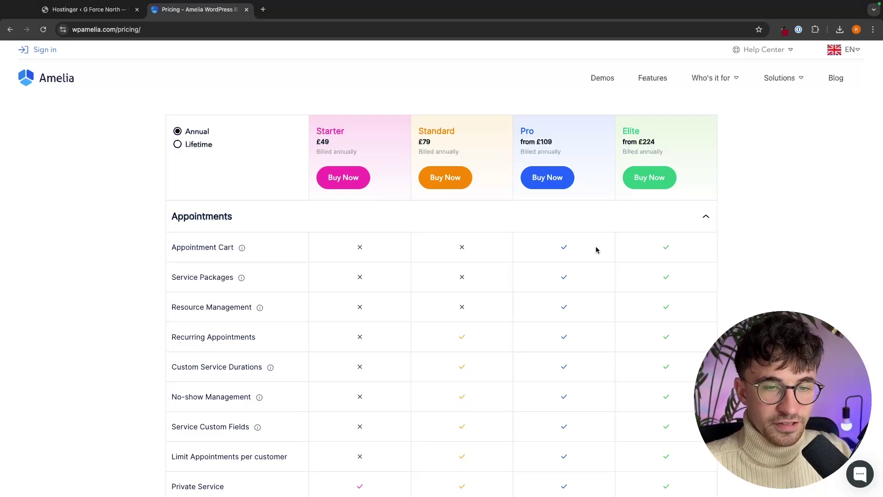
scroll(596, 251, down, 1)
scroll(596, 249, up, 10)
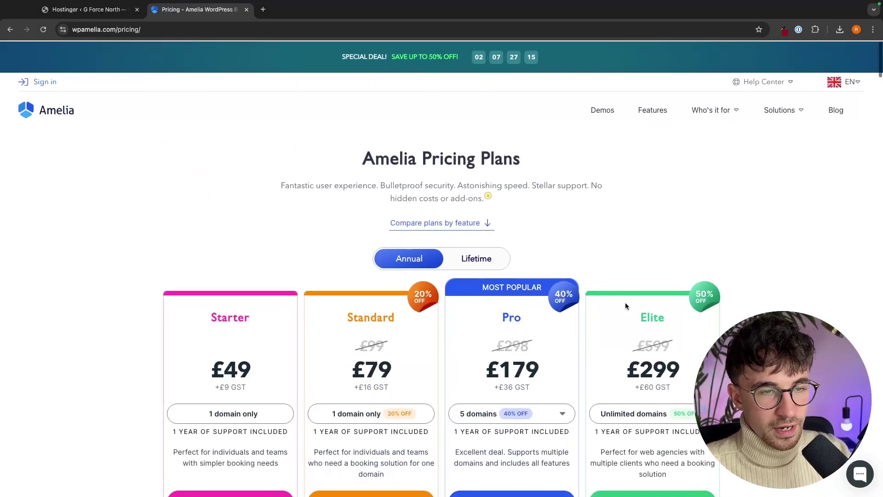
scroll(625, 306, down, 8)
scroll(625, 305, down, 5)
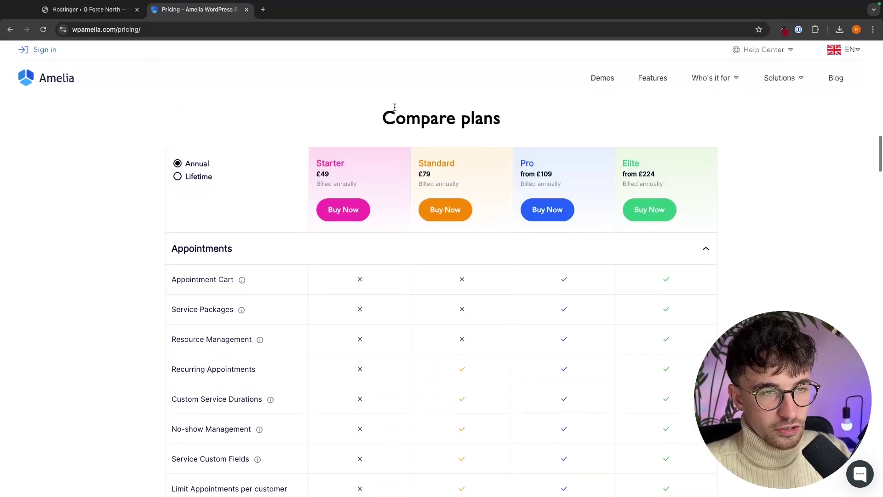
- Review the Compare plans table, including the Recurring Appointments feature row
drag(383, 118, 526, 128)
click(526, 128)
scroll(516, 240, down, 2)
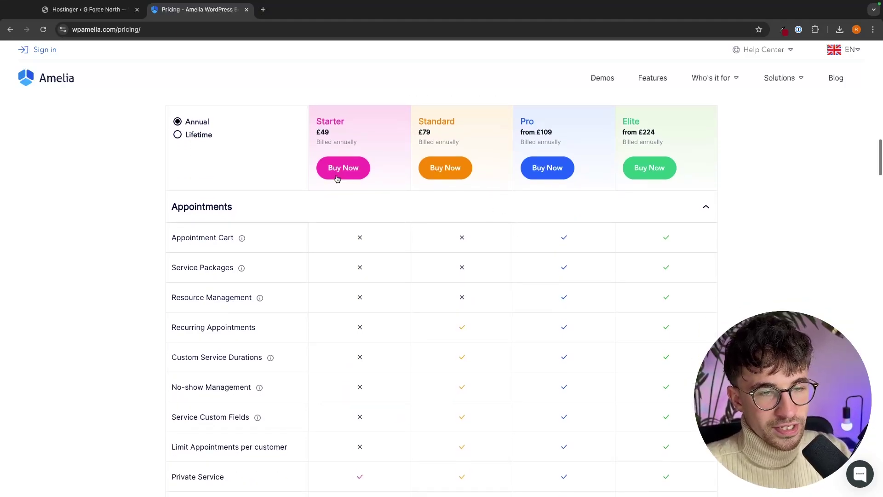
scroll(600, 266, down, 2)
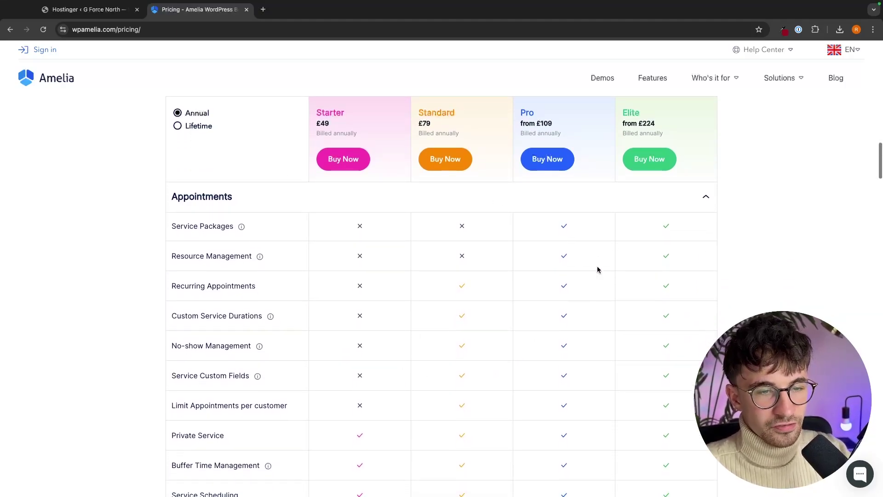
drag(166, 287, 258, 287)
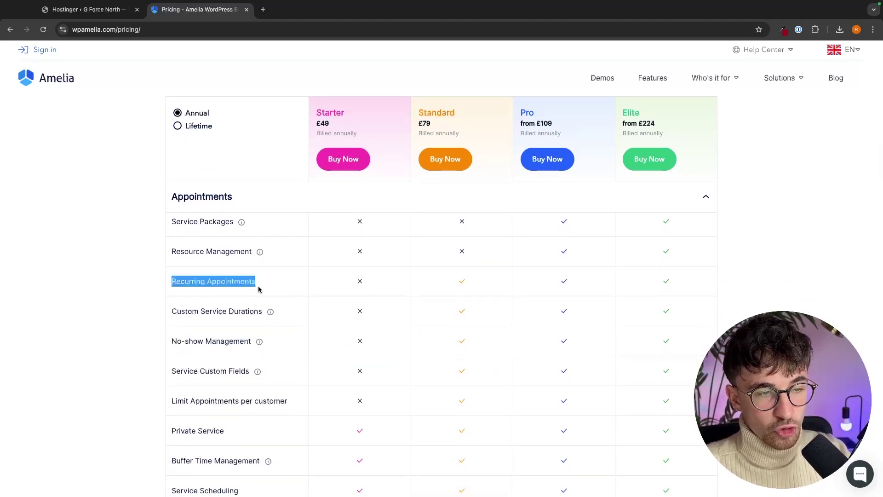
click(264, 288)
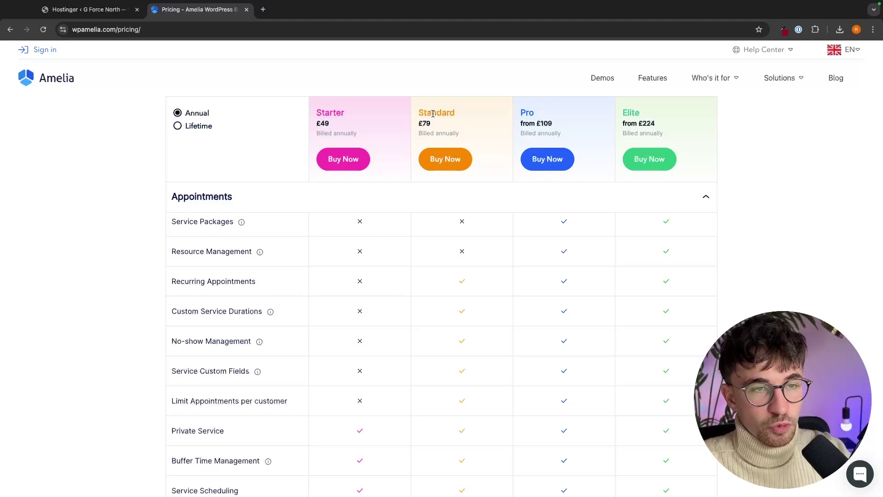
scroll(638, 303, down, 3)
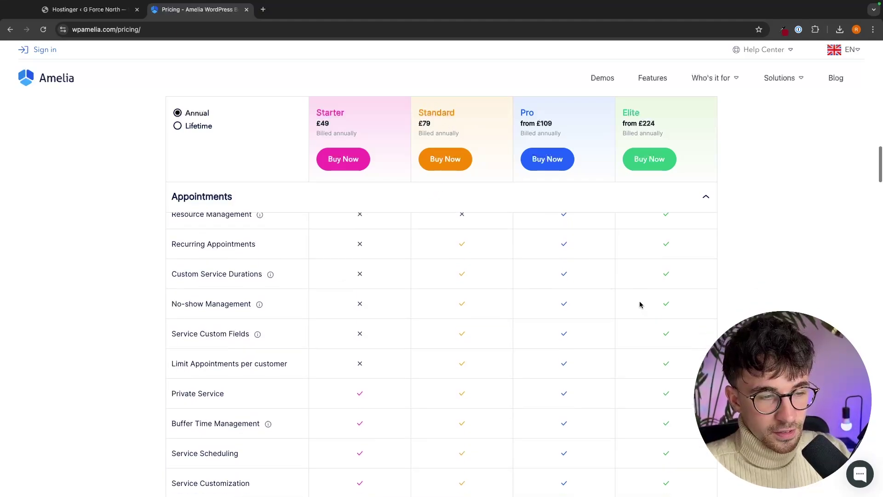
scroll(639, 303, down, 9)
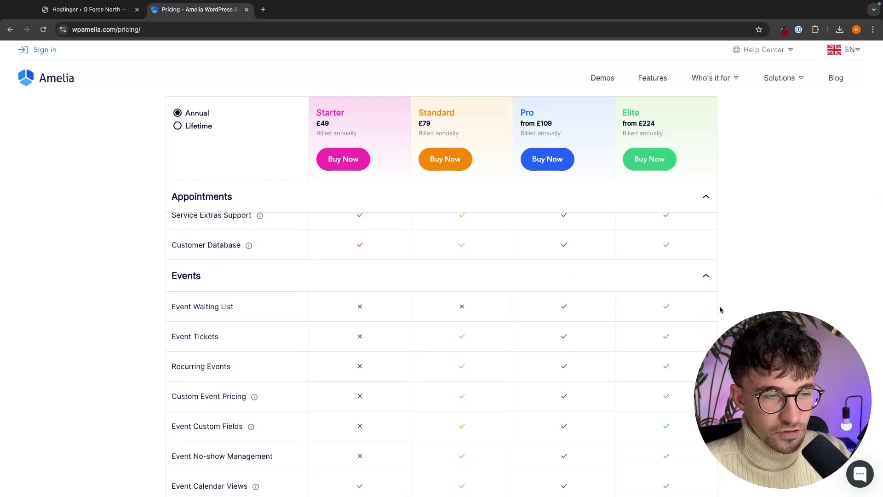
scroll(725, 306, down, 1)
scroll(726, 305, up, 10)
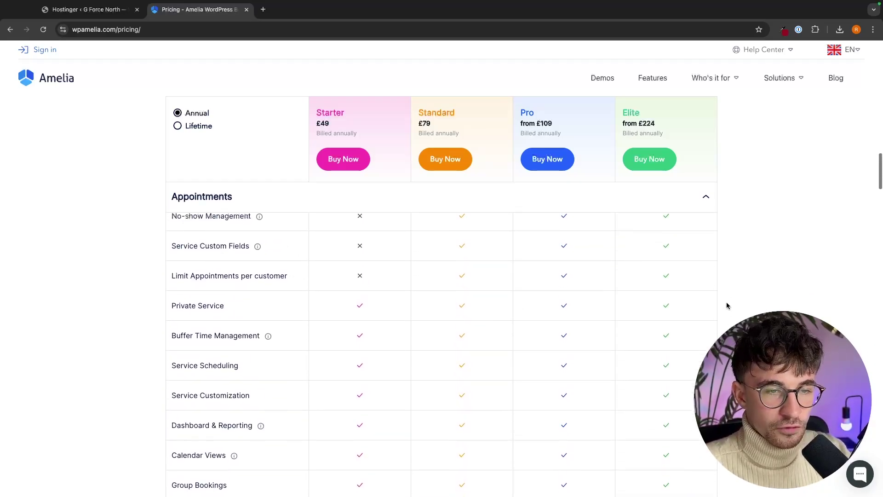
scroll(726, 305, up, 3)
scroll(567, 321, down, 1)
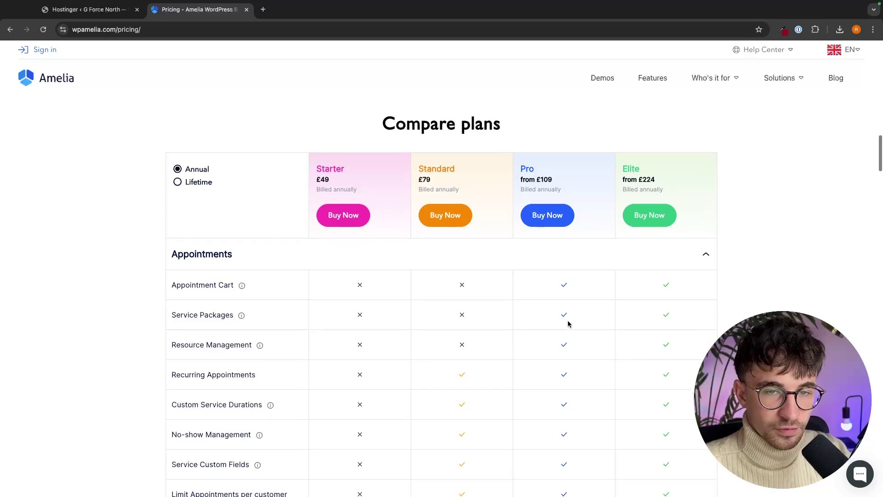
scroll(690, 191, up, 15)
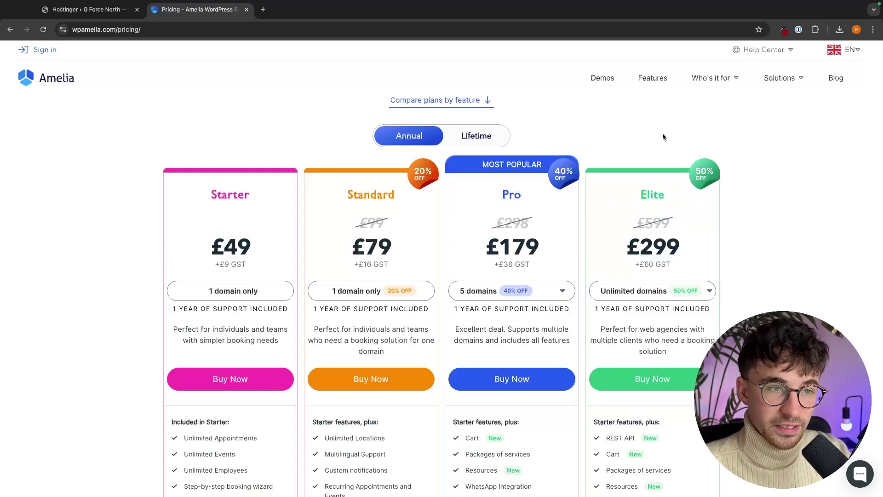
- Start Starter plan checkout, enter the buyer's e-mail, and continue to payment
click(243, 381)
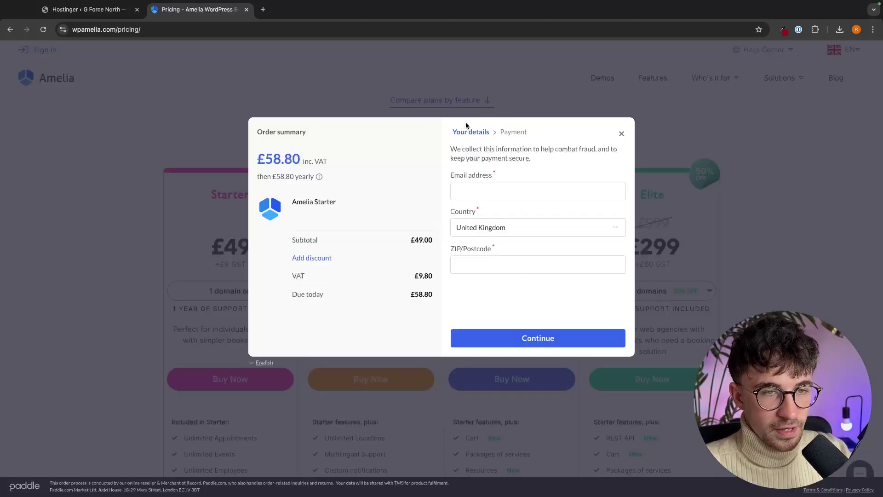
click(467, 195)
click(518, 343)
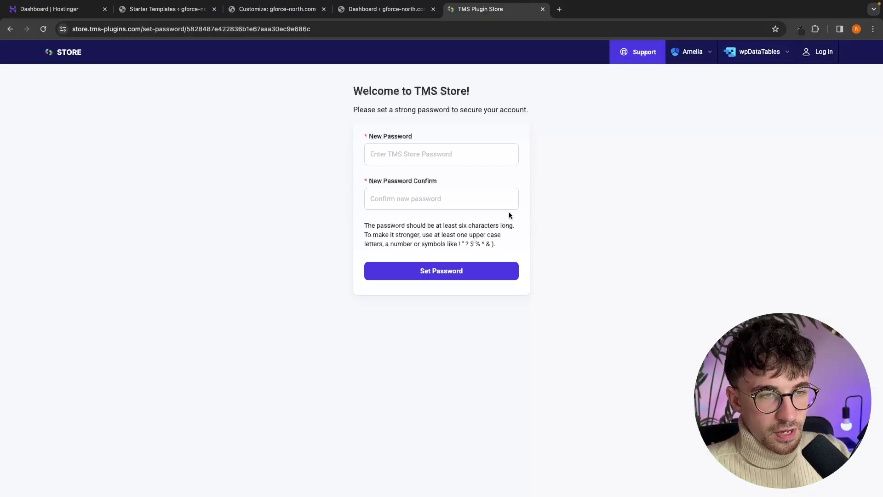
- Set a new TMS Store account password without saving it in the browser
click(420, 154)
text(••)
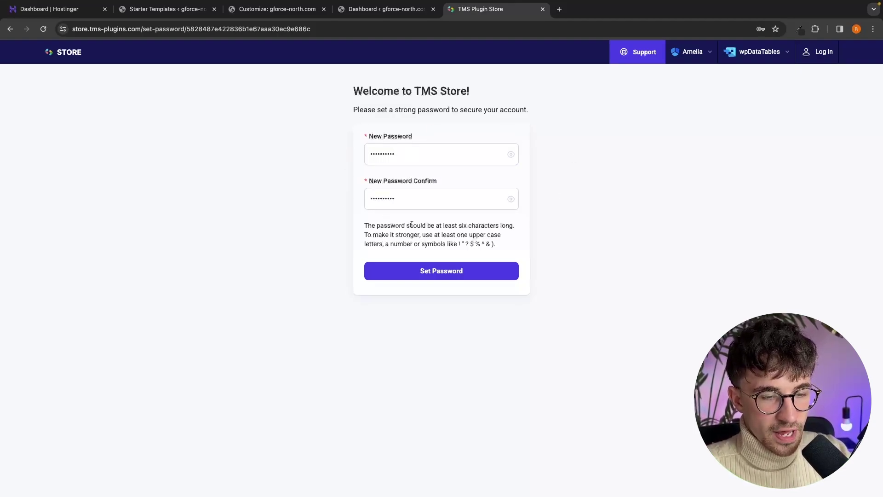
click(446, 273)
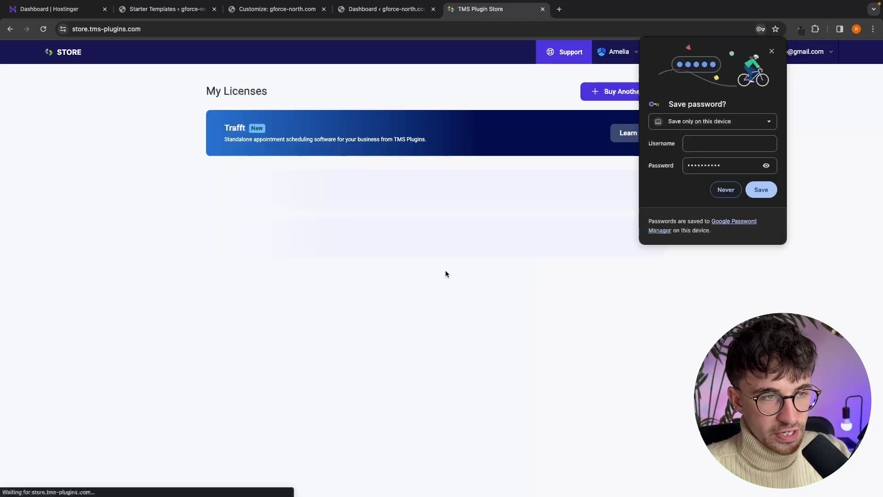
click(727, 191)
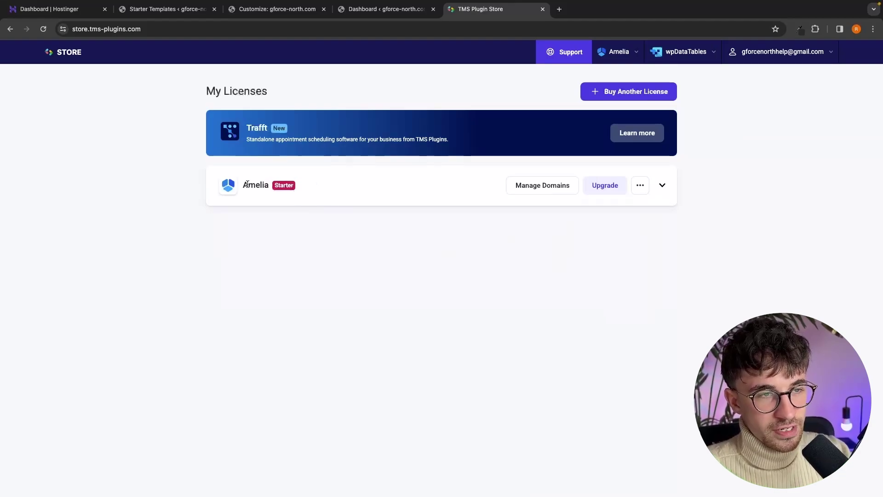
- Download the Amelia Starter licence's plugin as ameliabooking.zip, then return to WordPress admin
drag(241, 186, 262, 185)
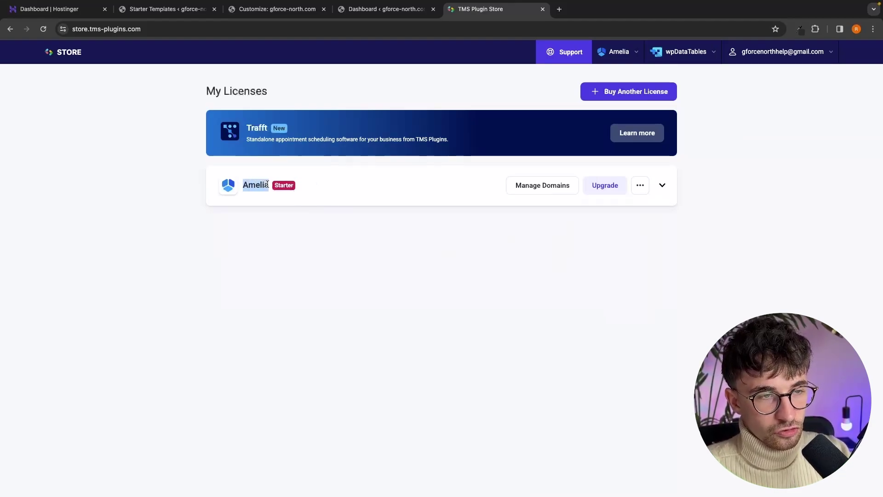
click(255, 189)
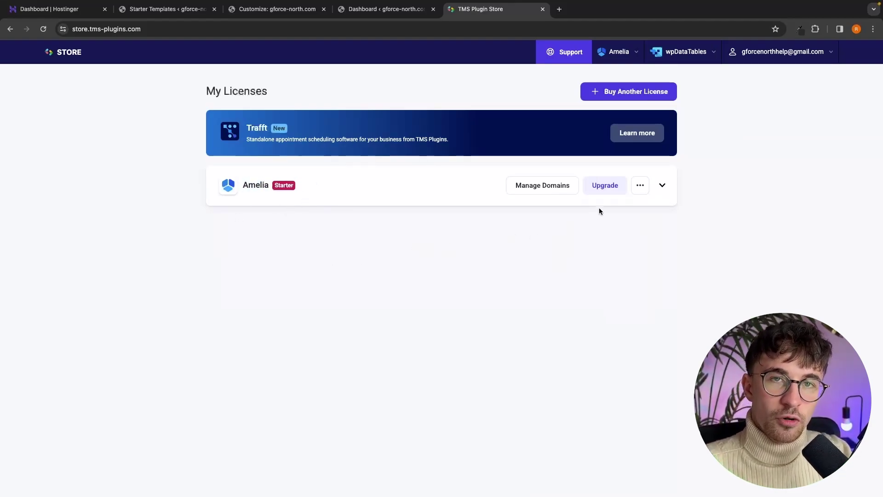
click(642, 186)
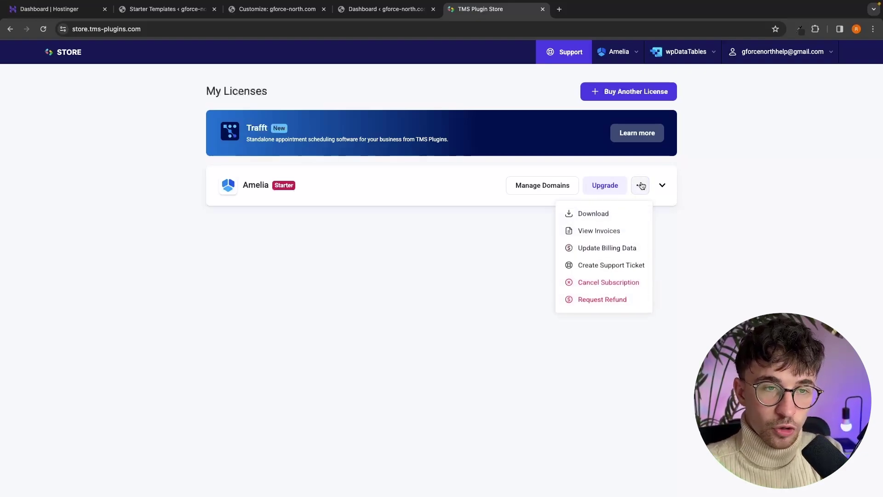
click(591, 220)
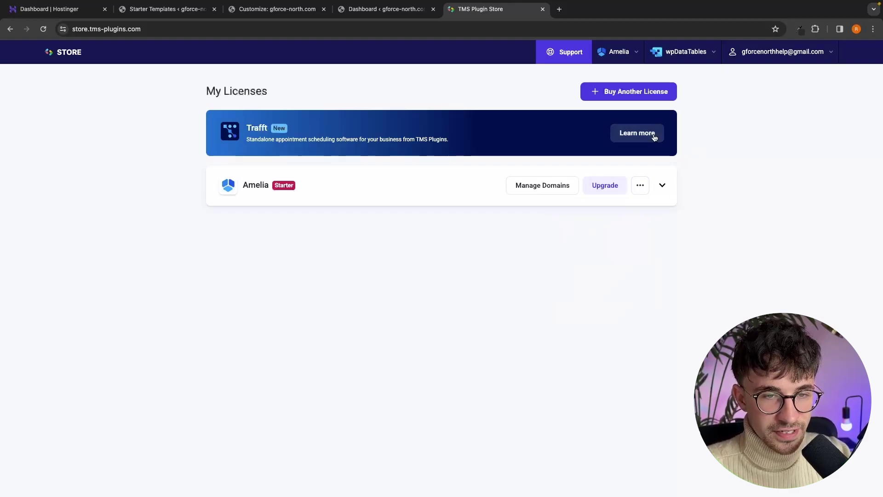
click(823, 29)
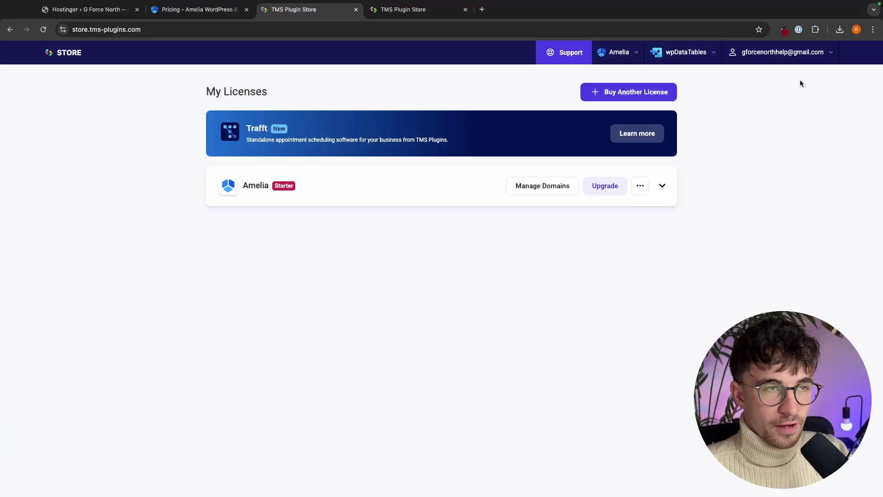
click(88, 8)
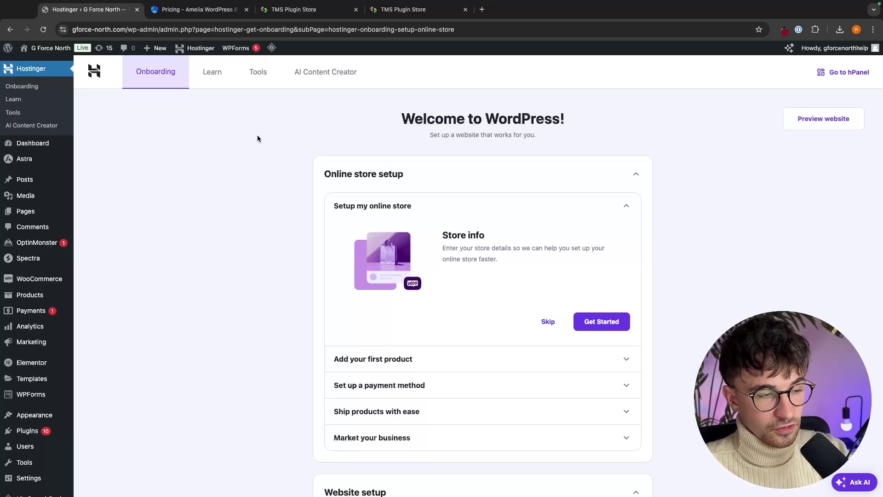
- Upload ameliabooking.zip through Upload Plugin and install it
mouse_move(29, 440)
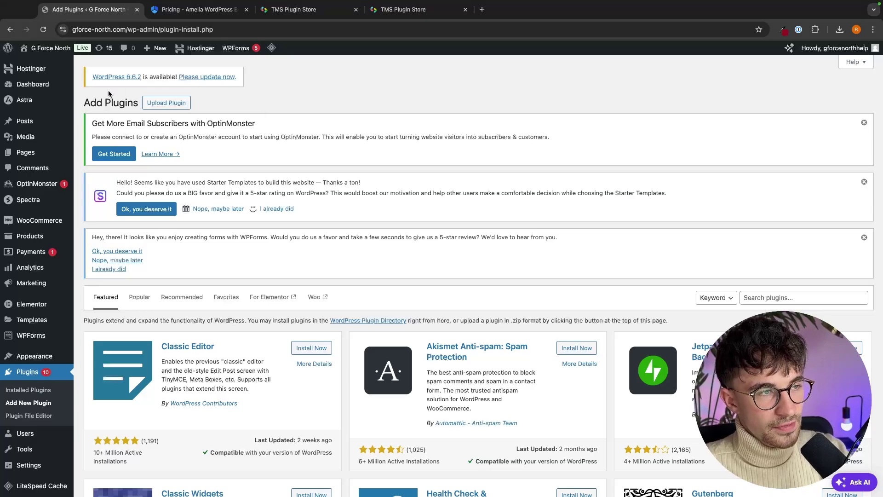
drag(84, 102, 134, 104)
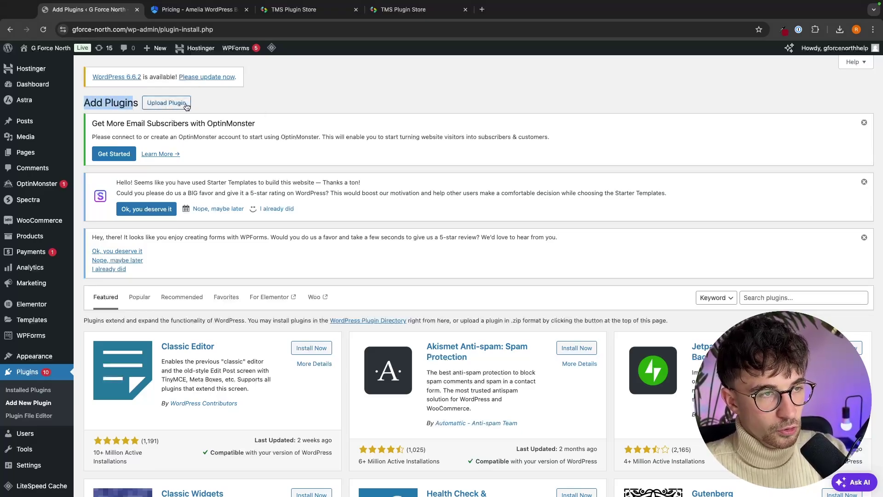
click(152, 103)
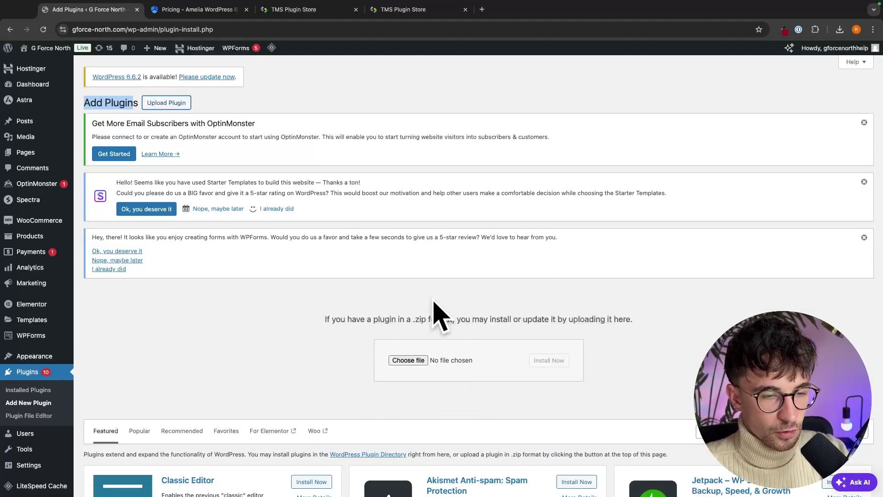
click(405, 360)
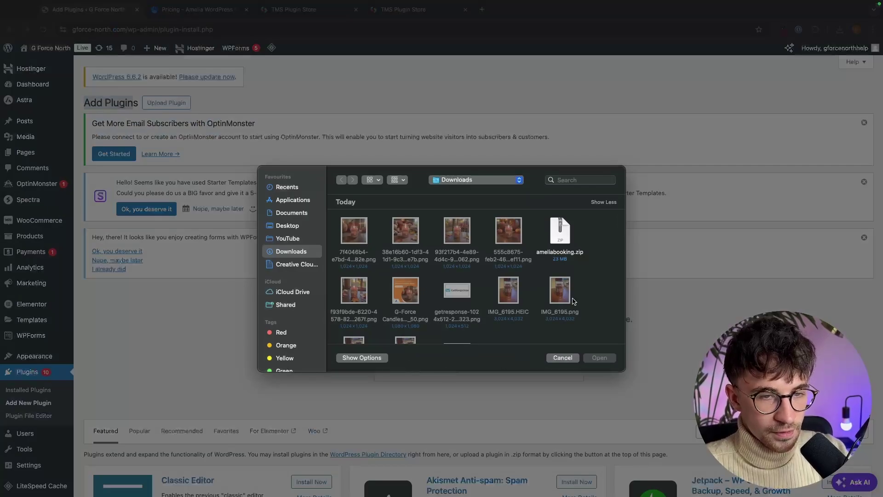
double_click(564, 233)
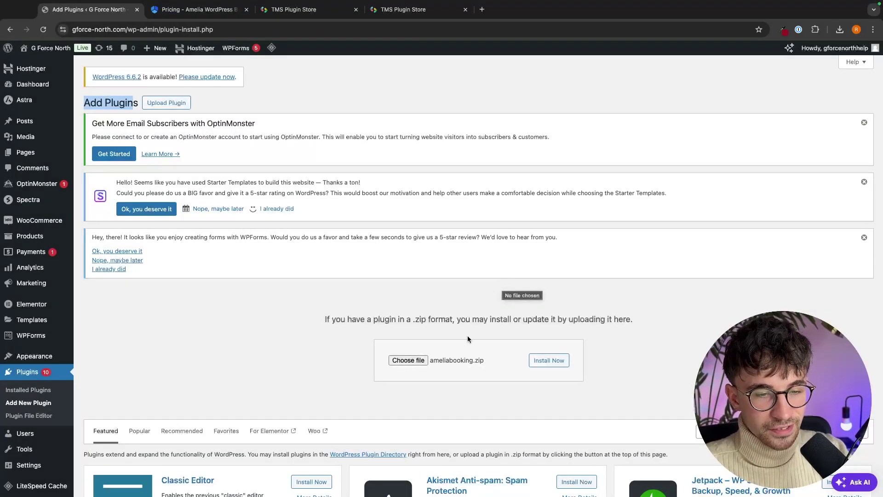
click(542, 362)
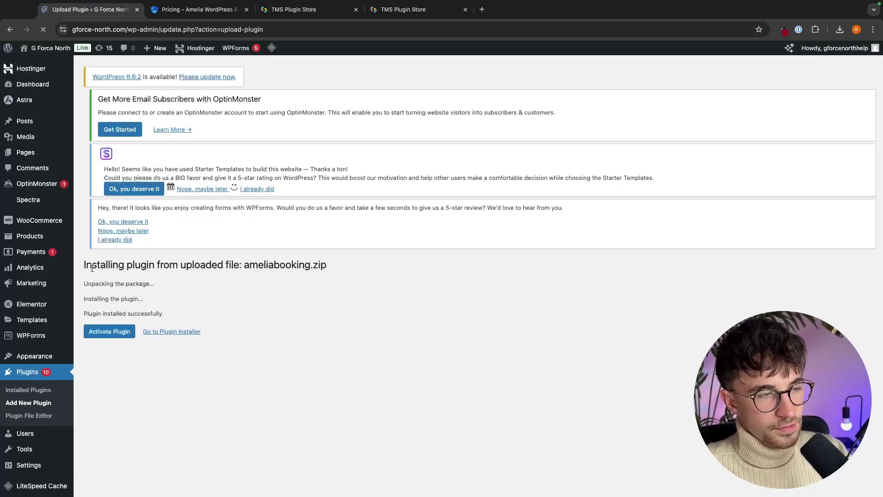
- Activate the installed Amelia 7.8.2 plugin so its admin menu appears
drag(81, 267, 144, 272)
click(413, 276)
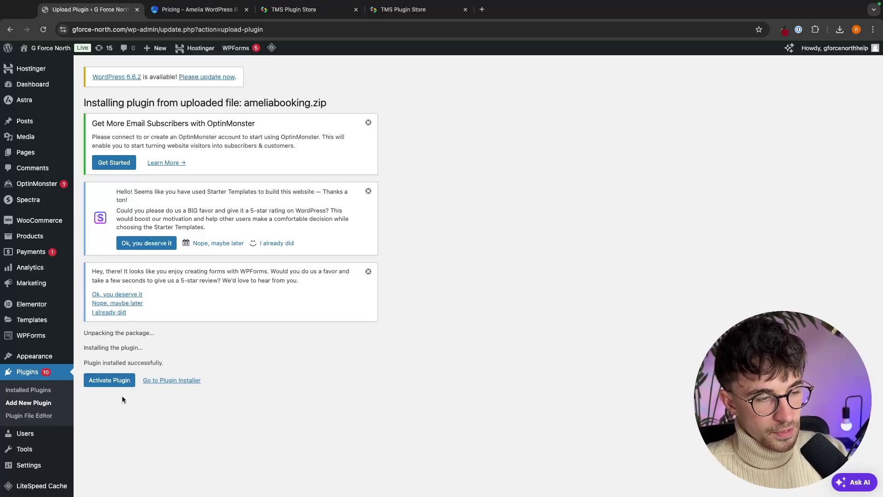
click(103, 384)
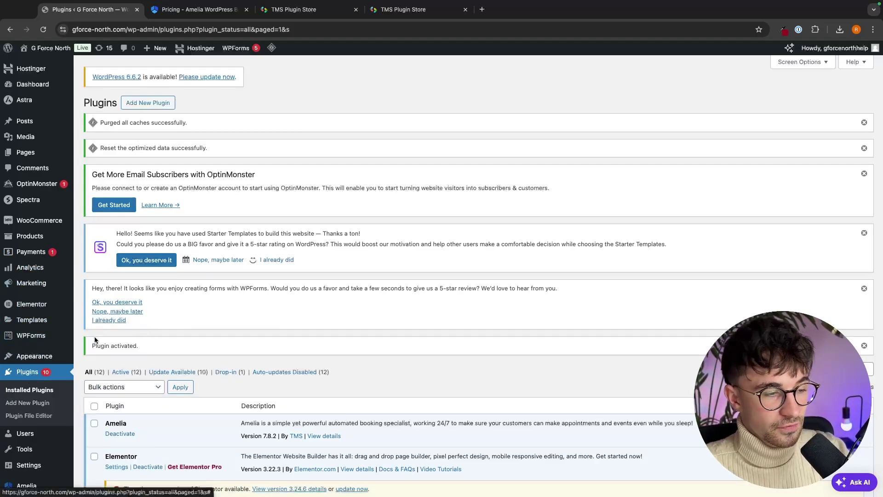
mouse_move(22, 489)
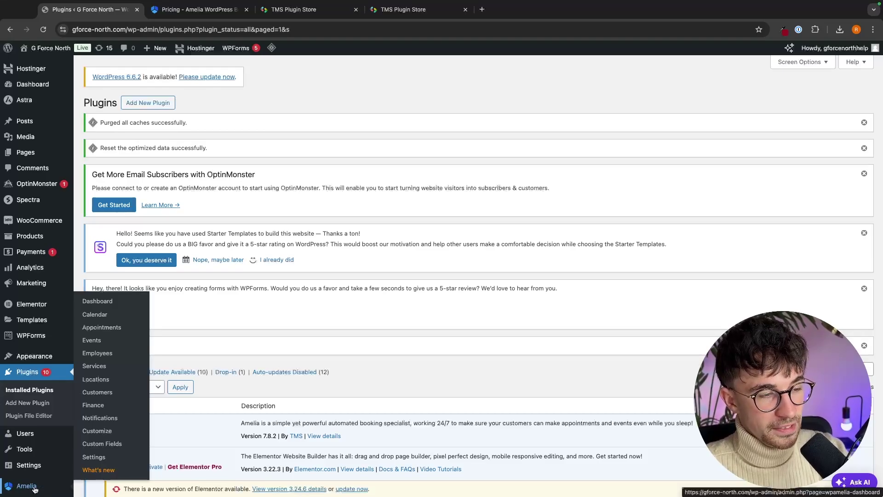
- Open the Amelia dashboard and scan its empty appointments and $0.00 revenue
click(10, 488)
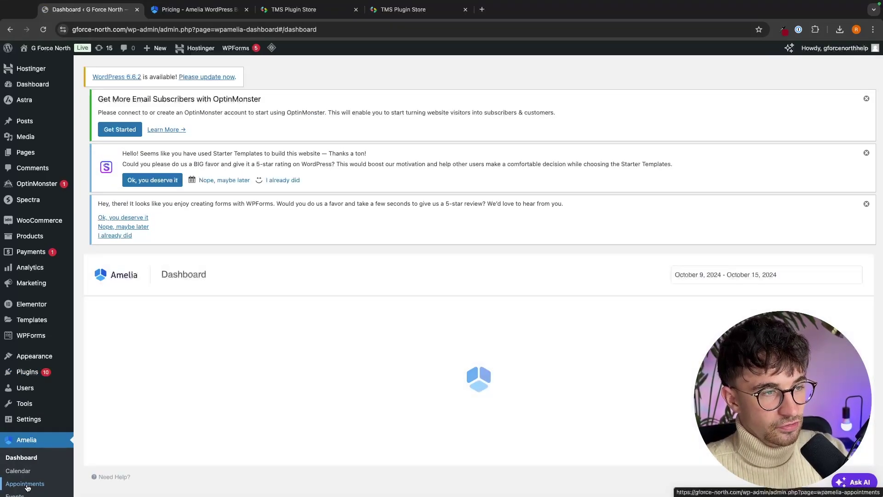
scroll(348, 289, down, 2)
scroll(348, 290, down, 2)
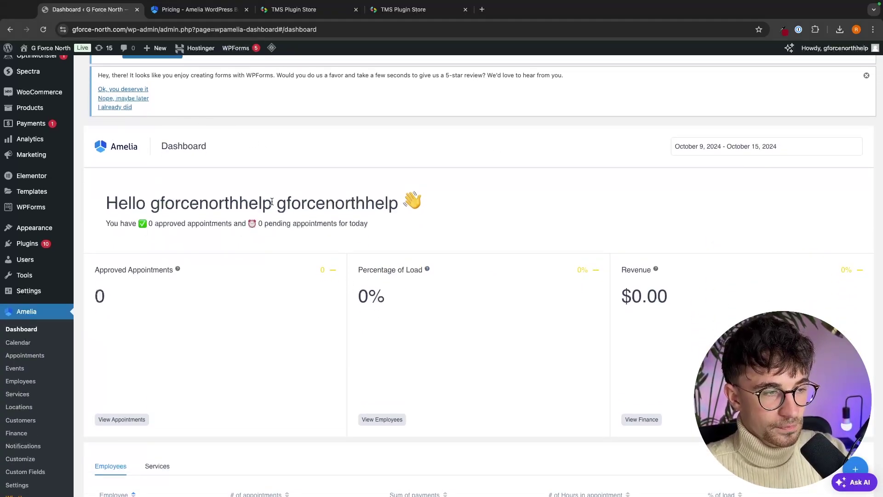
scroll(271, 201, down, 3)
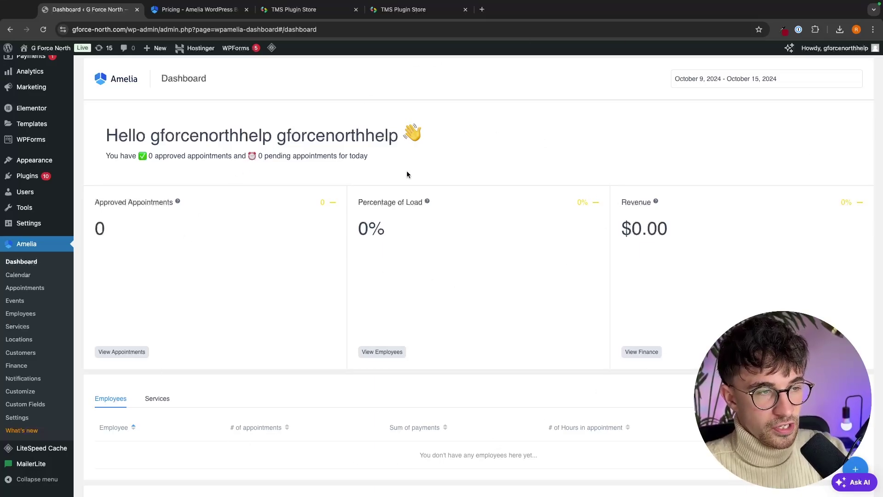
scroll(479, 145, down, 1)
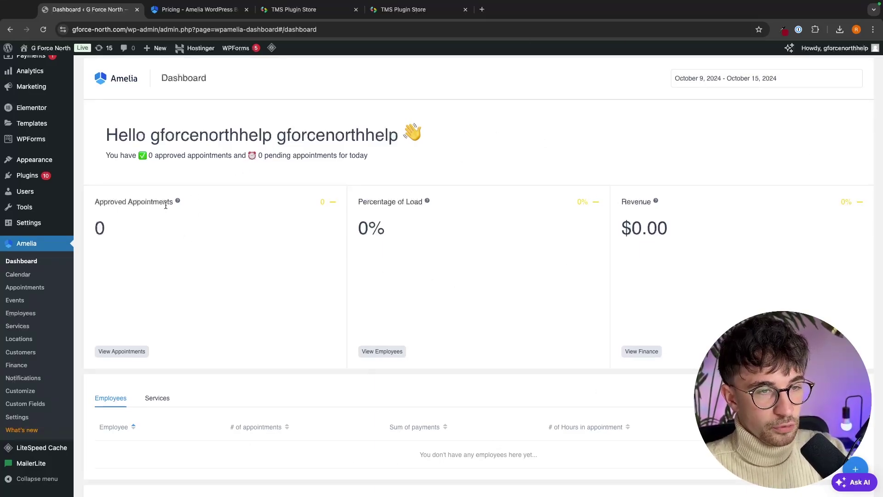
drag(397, 203, 588, 249)
click(603, 225)
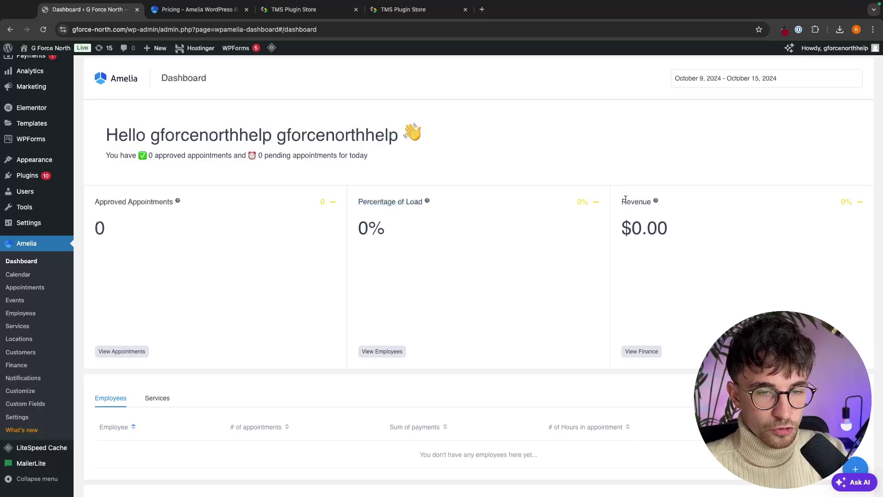
scroll(678, 239, down, 5)
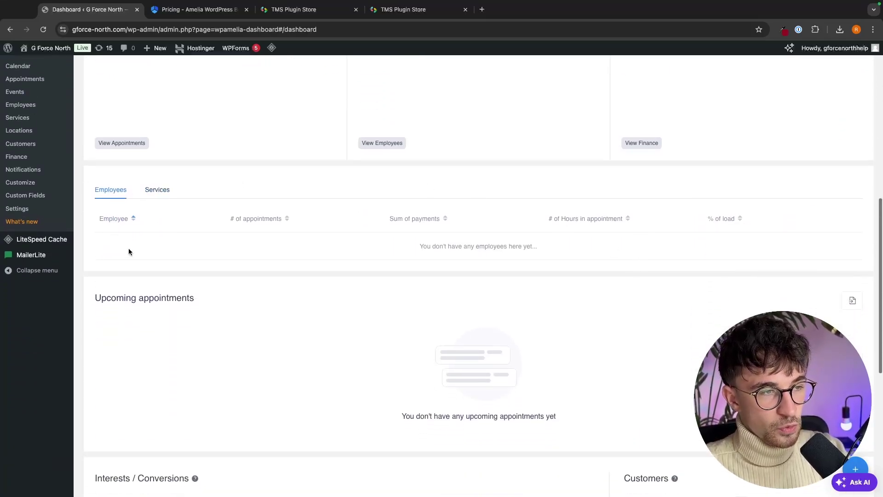
- Switch the dashboard breakdown from employees to Services and review it
click(164, 190)
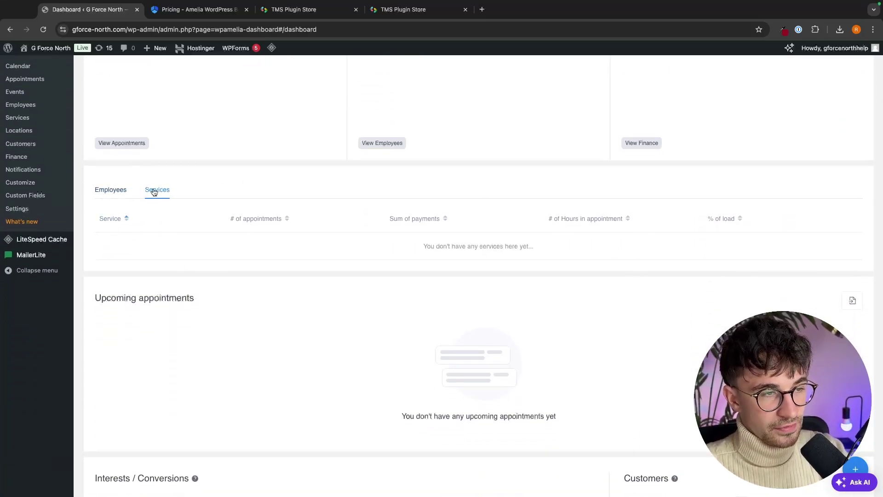
scroll(248, 230, down, 2)
drag(95, 221, 233, 223)
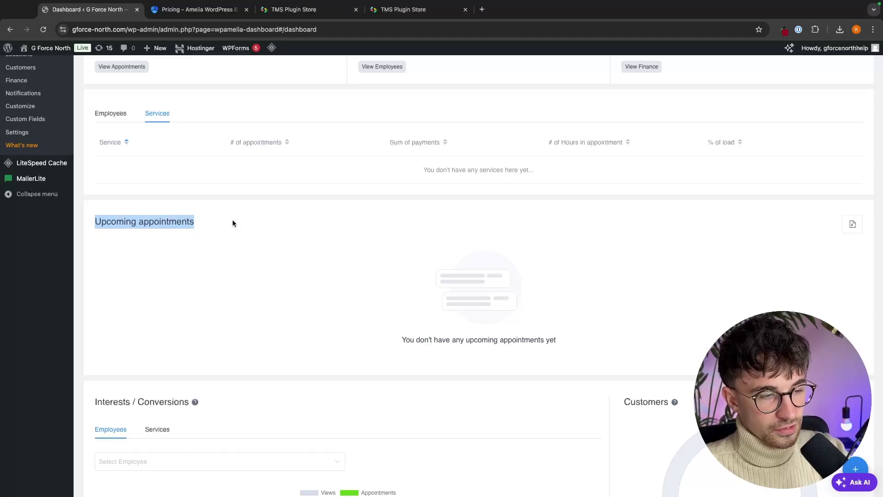
scroll(233, 223, down, 5)
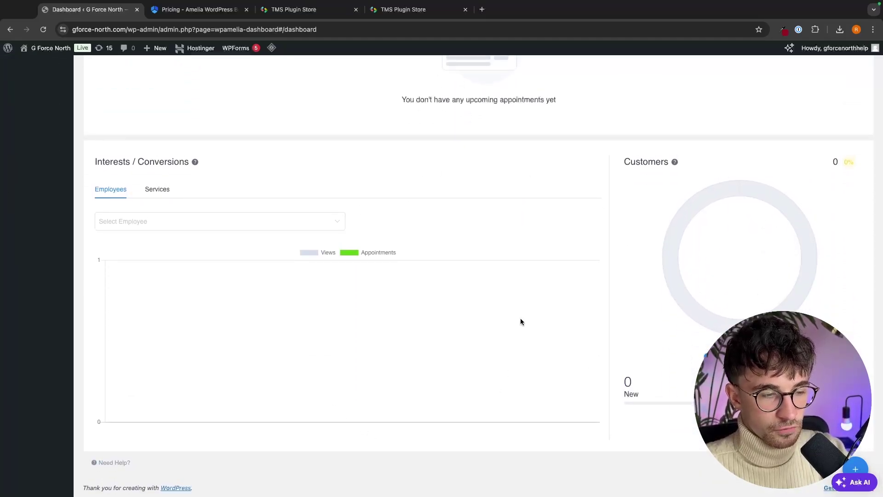
scroll(539, 194, up, 8)
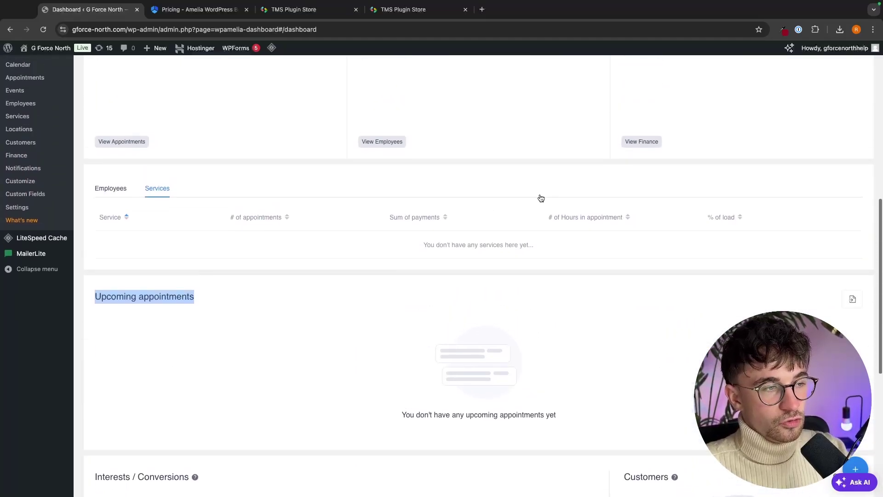
scroll(540, 194, up, 1)
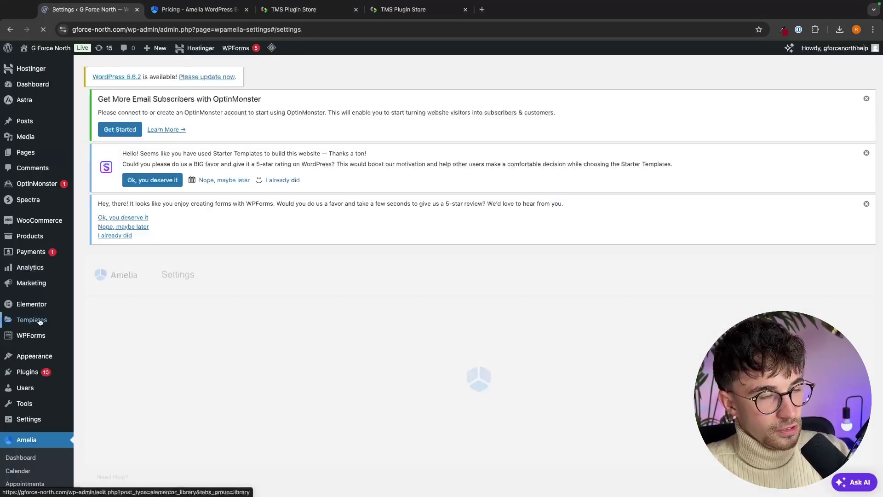
- Open Payments settings, showing US Dollar, symbol before and 2 decimals
scroll(335, 276, down, 5)
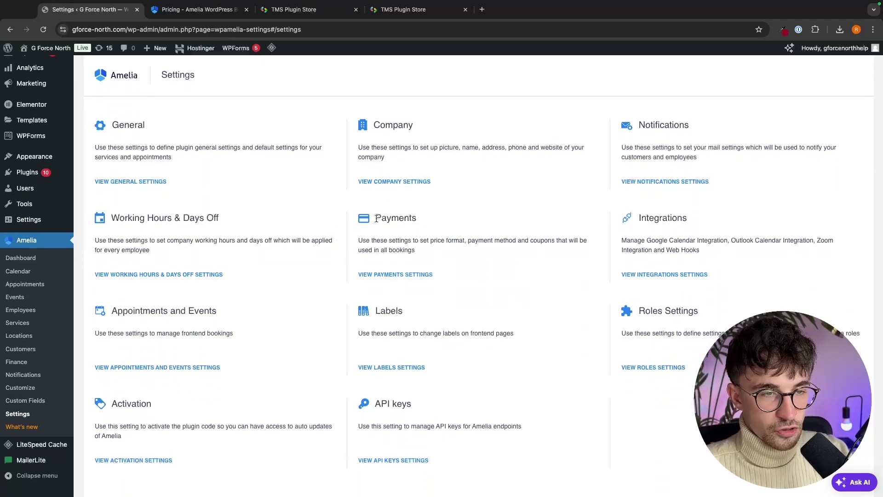
click(443, 221)
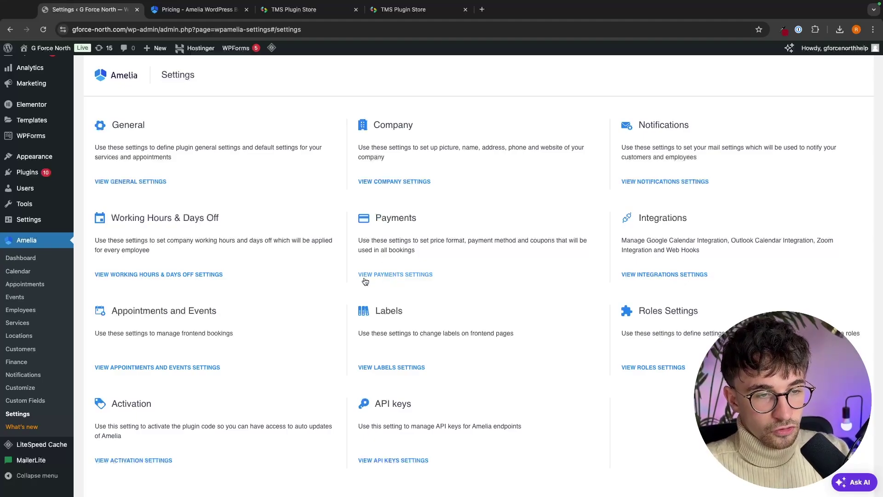
click(408, 280)
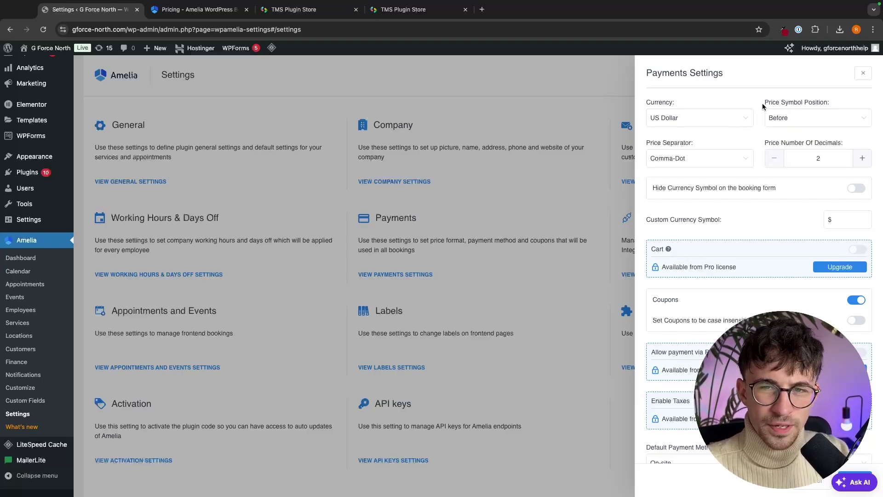
drag(764, 102, 846, 100)
- Scroll through the payment gateway options in the Payments panel
click(846, 103)
click(846, 100)
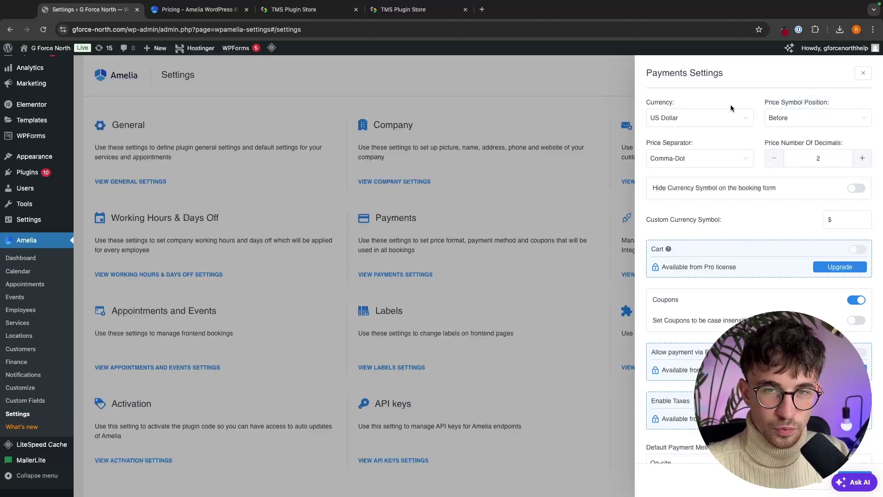
drag(646, 143, 699, 143)
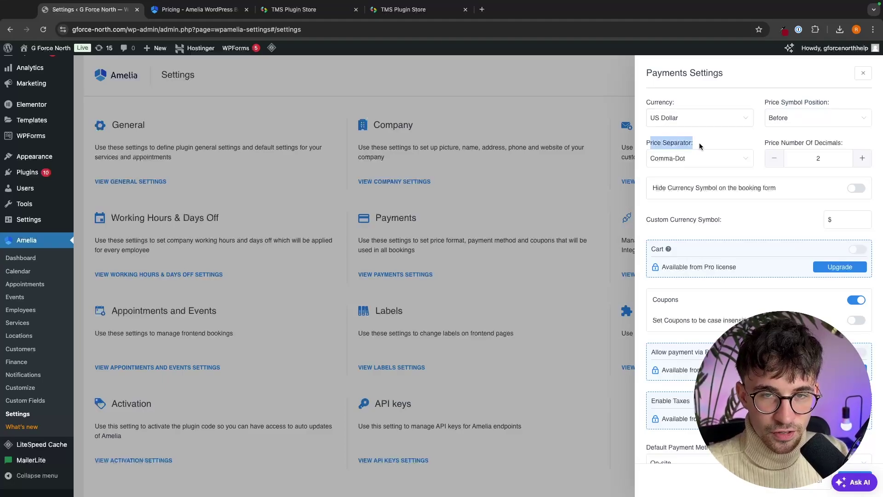
click(697, 143)
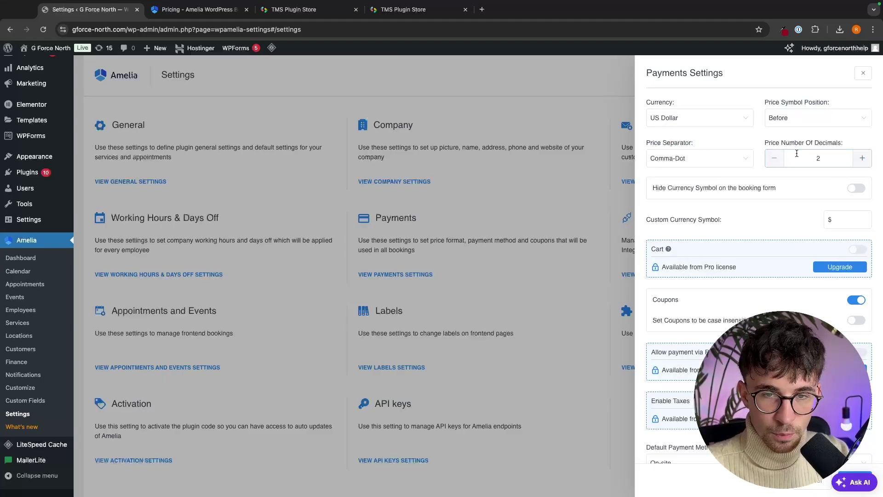
scroll(784, 181, down, 1)
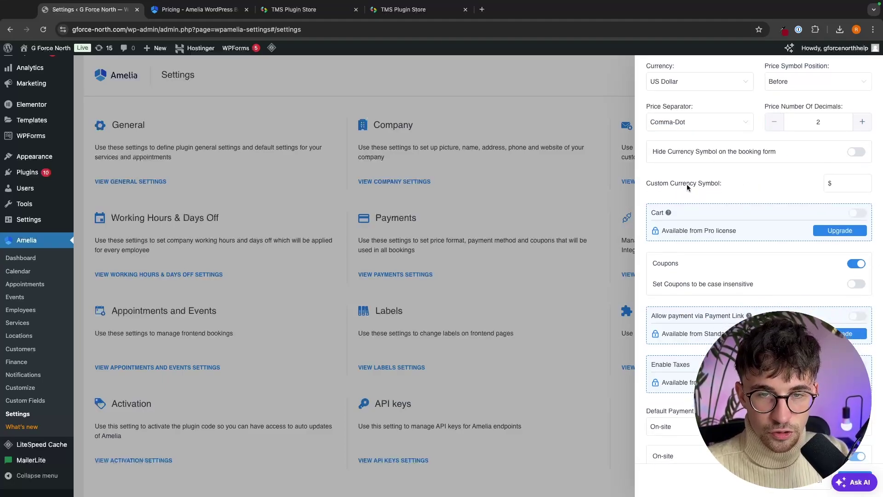
scroll(789, 188, down, 8)
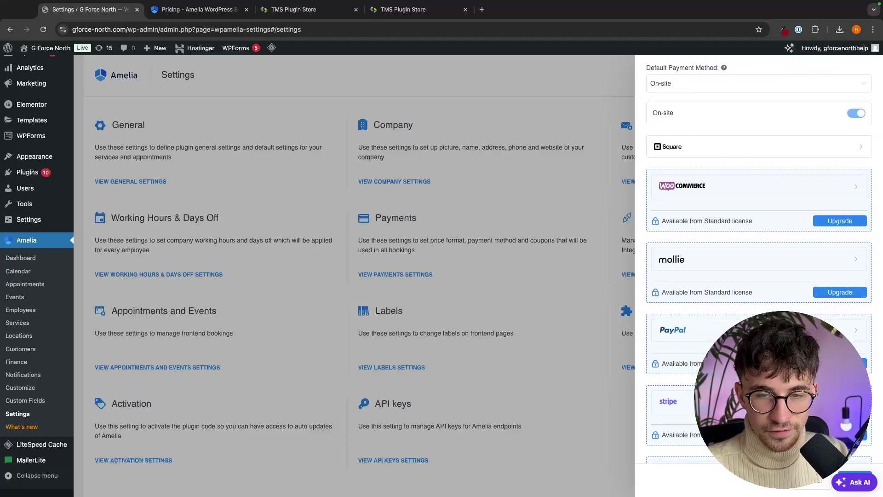
scroll(756, 228, down, 2)
scroll(816, 220, down, 1)
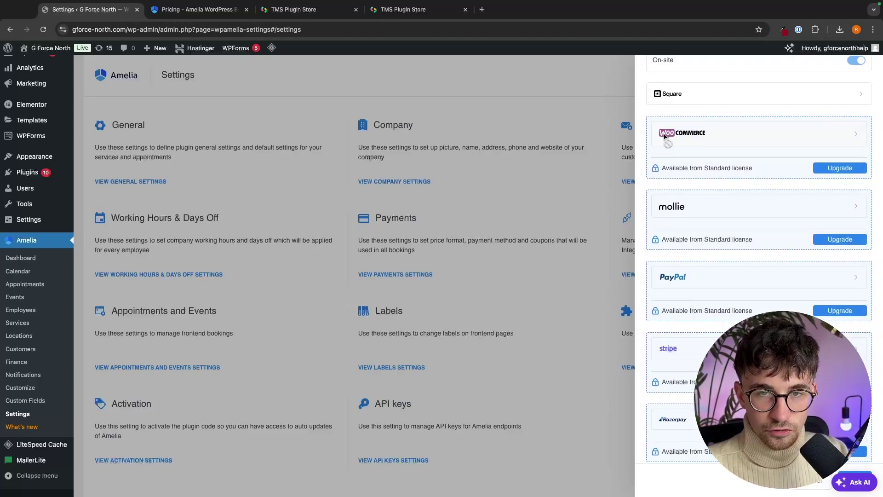
scroll(673, 360, down, 1)
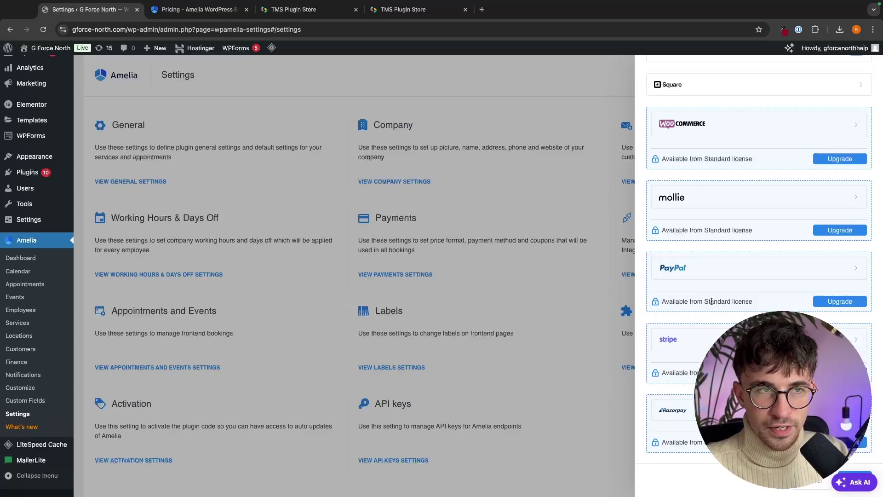
- Check the Standard licence note under PayPal, then close the Payments panel
drag(704, 301, 752, 302)
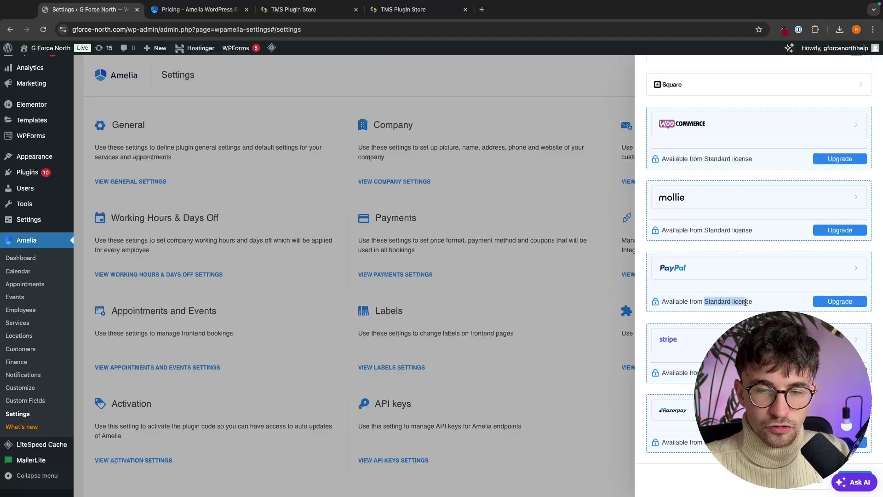
click(753, 304)
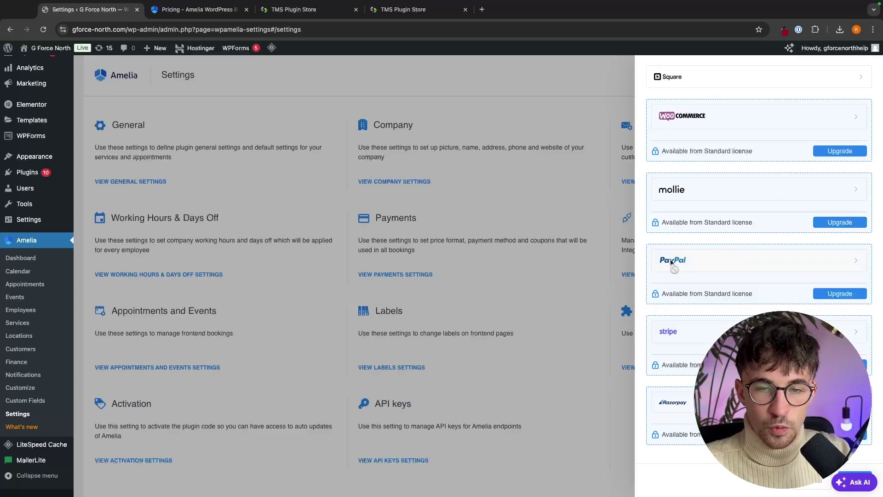
scroll(663, 265, down, 1)
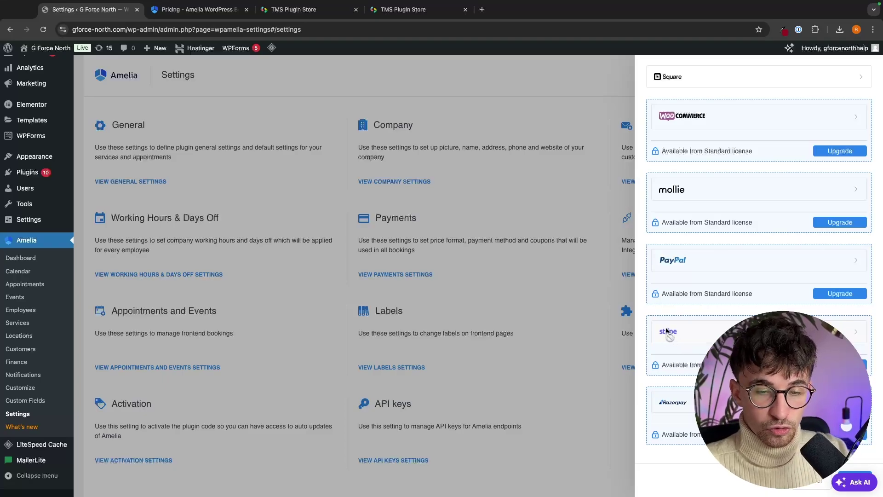
click(819, 482)
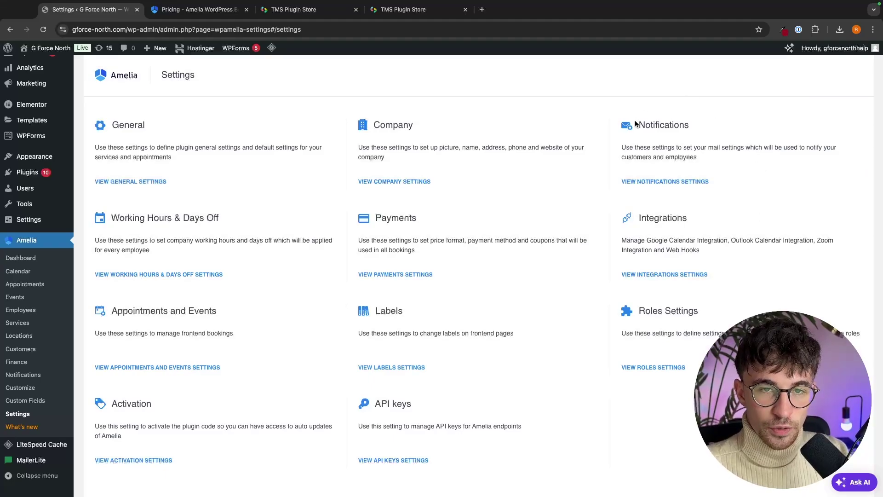
- Open the Notifications settings panel from the Amelia Settings overview
drag(635, 123, 686, 123)
click(700, 122)
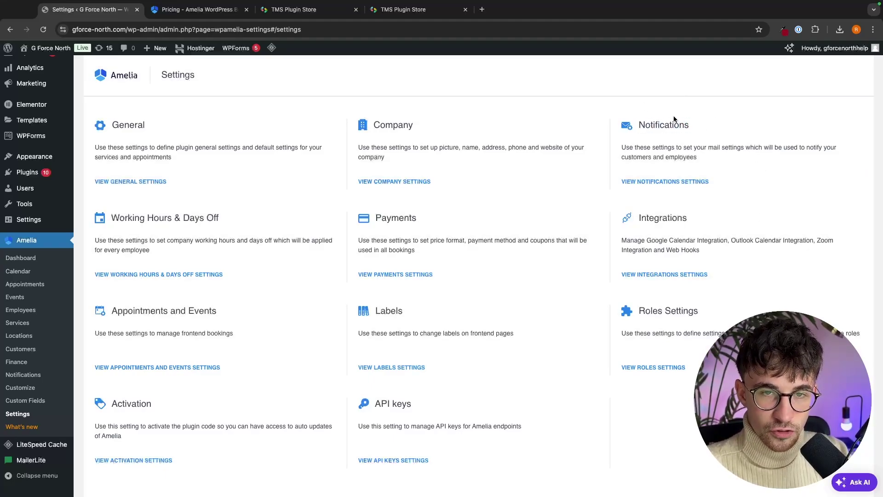
click(668, 182)
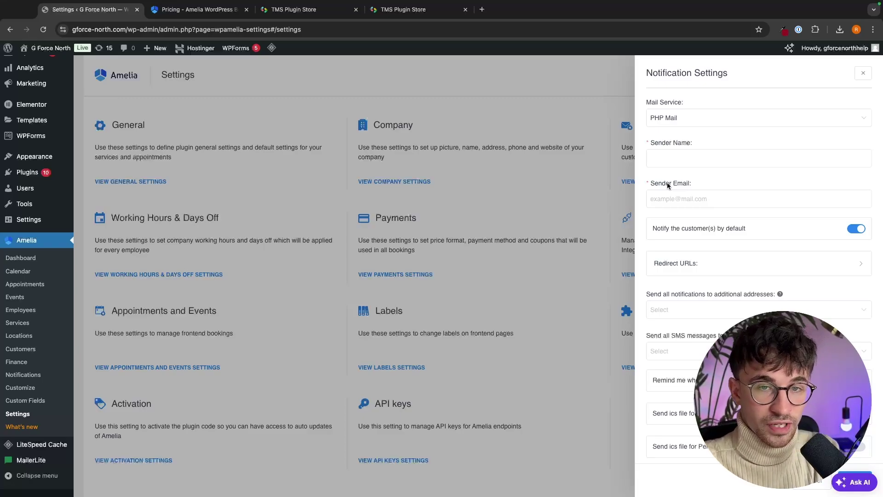
- Keep PHP Mail as mail service and enter the sender's name and e-mail address
click(658, 116)
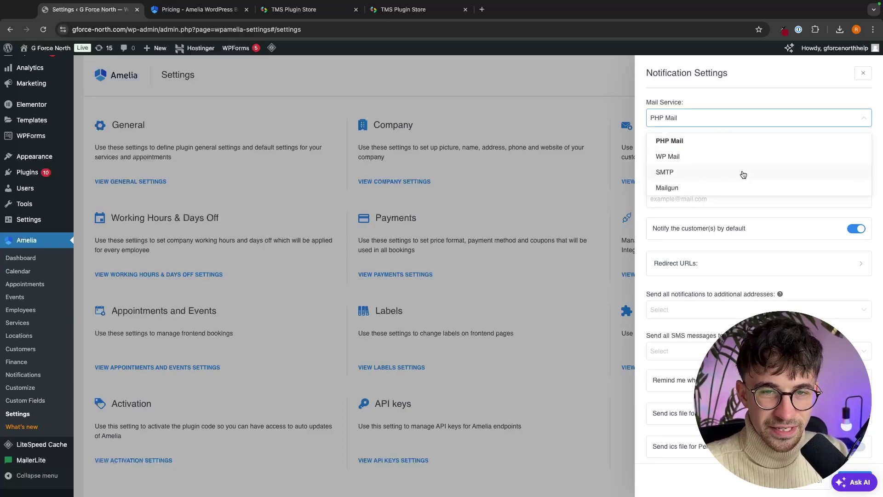
double_click(735, 95)
click(680, 156)
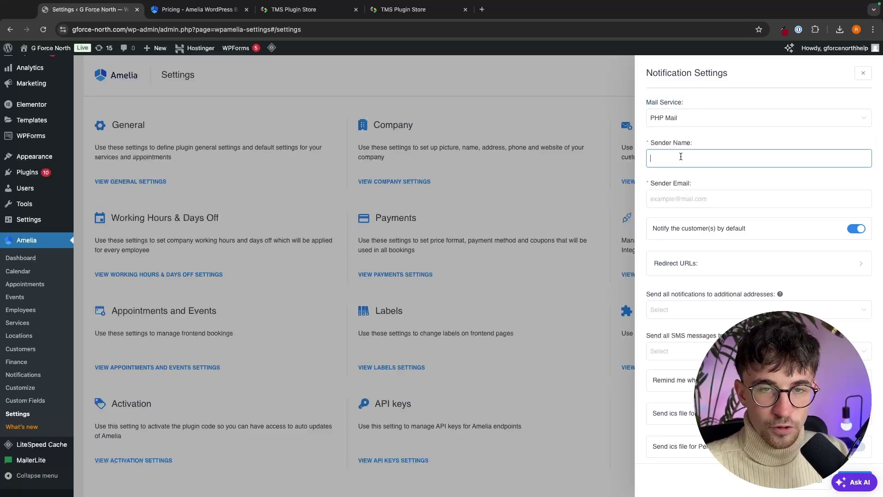
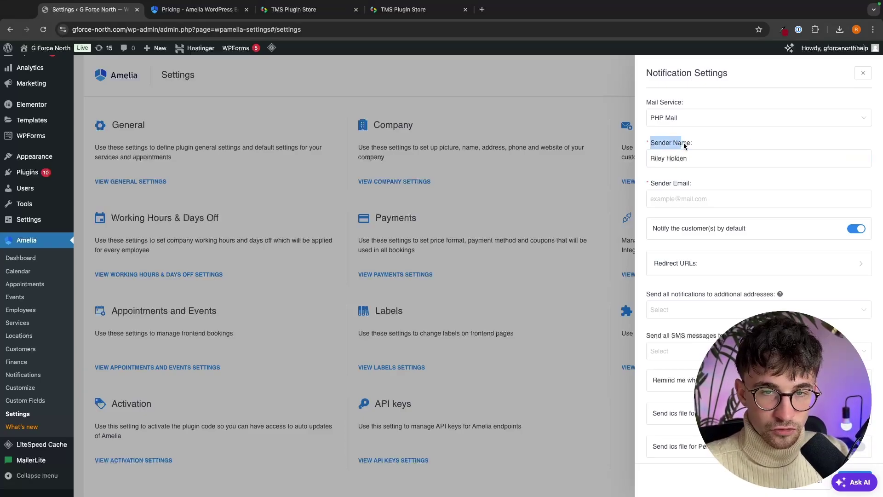
click(693, 198)
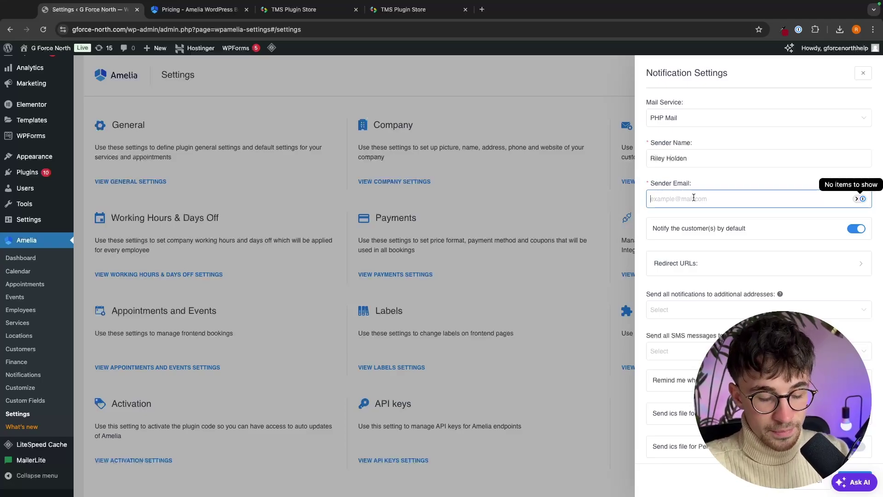
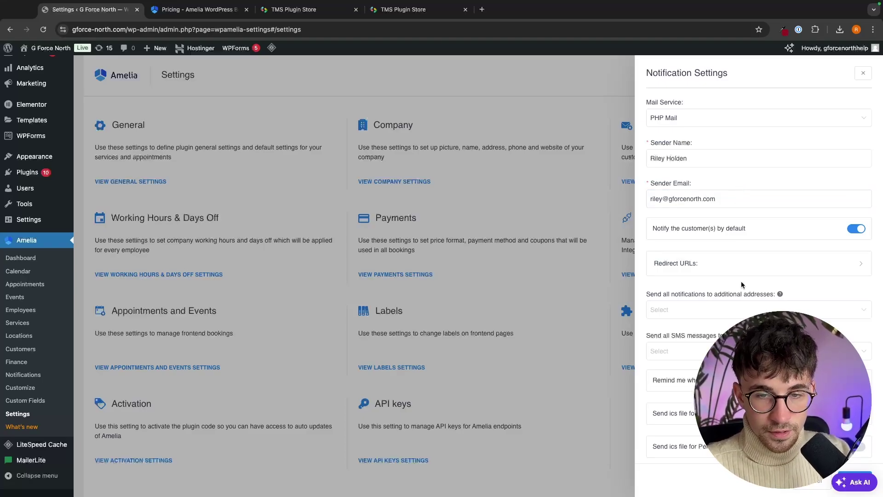
click(676, 278)
- Review the SMS recipient and additional address options, leaving both unchanged
scroll(675, 274, down, 1)
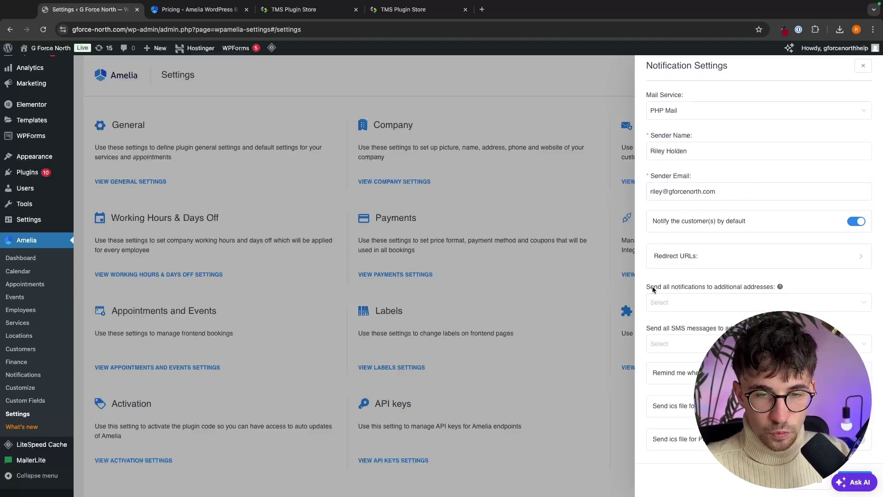
triple_click(647, 329)
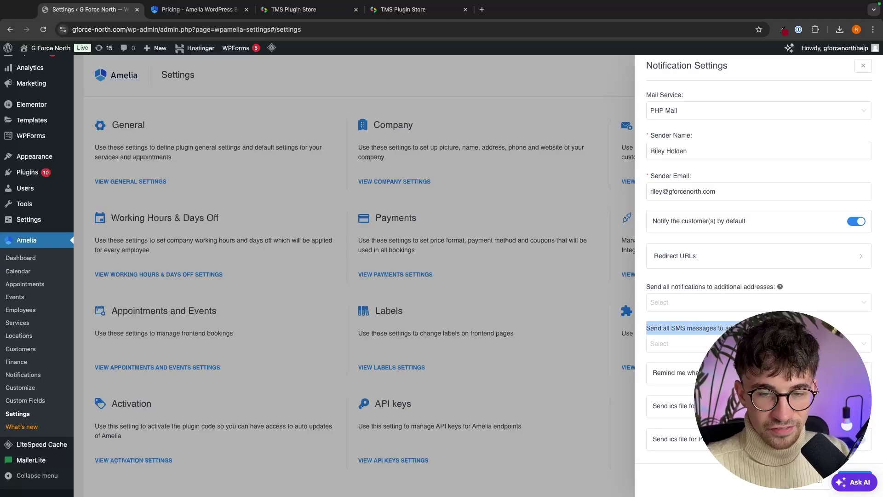
click(662, 343)
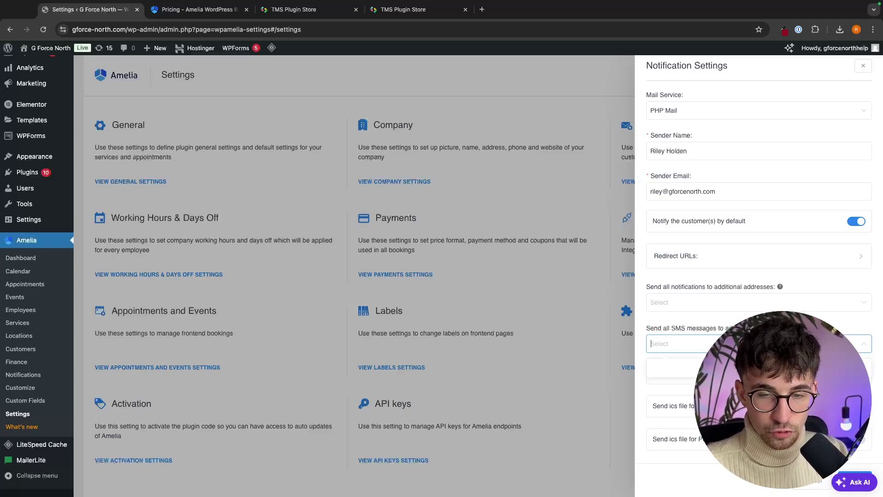
click(645, 287)
drag(645, 287, 767, 287)
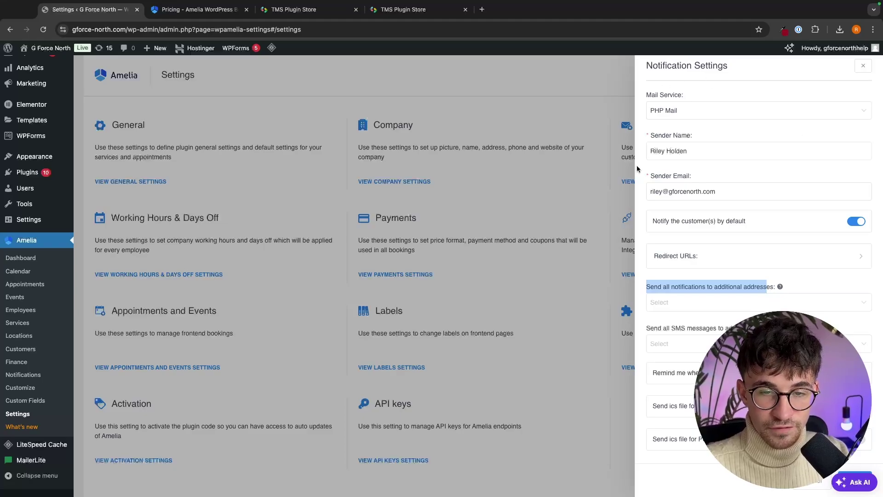
click(675, 303)
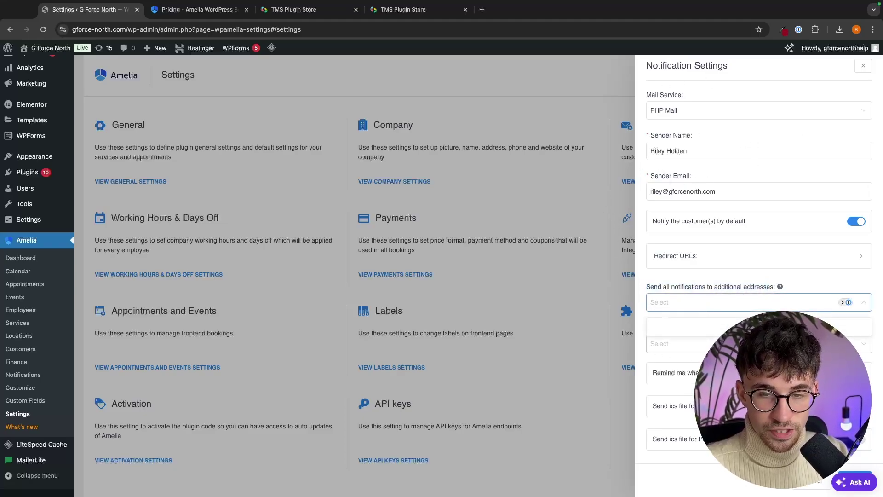
click(798, 281)
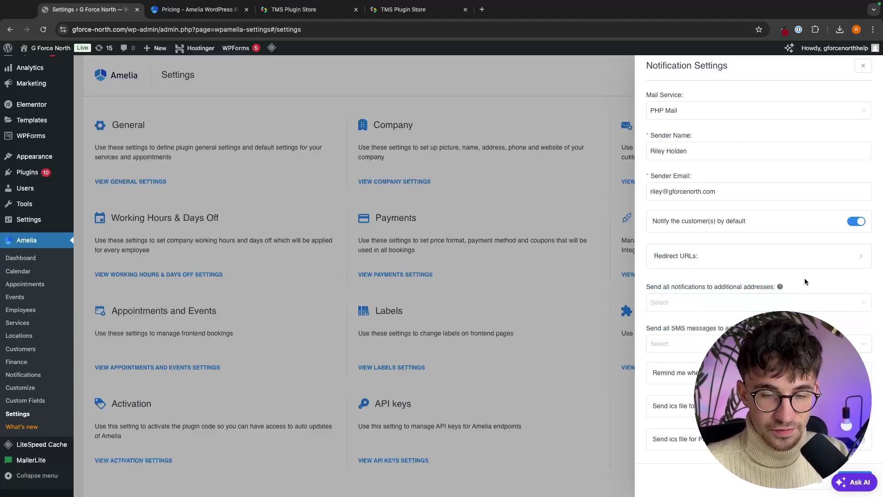
click(810, 483)
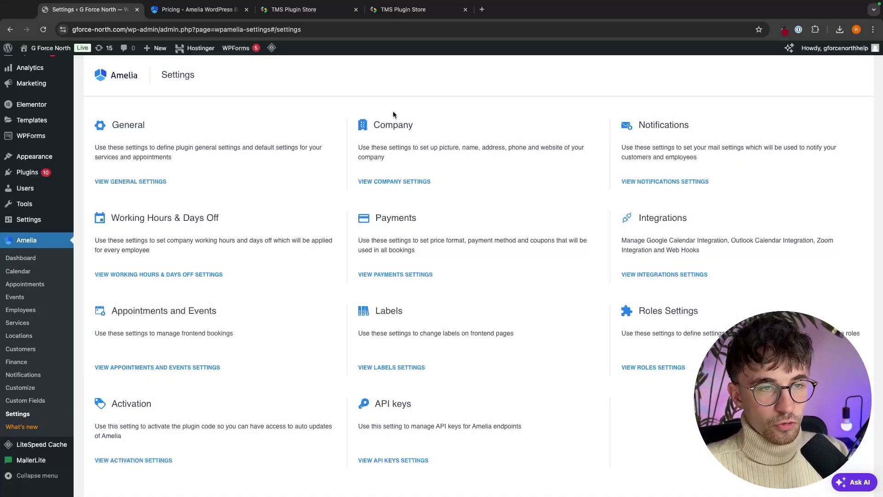
drag(370, 125, 473, 121)
click(474, 121)
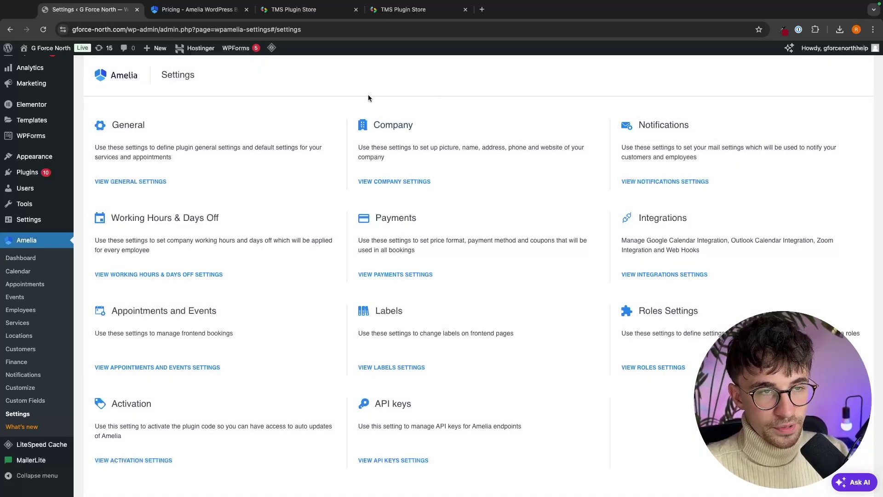
click(417, 181)
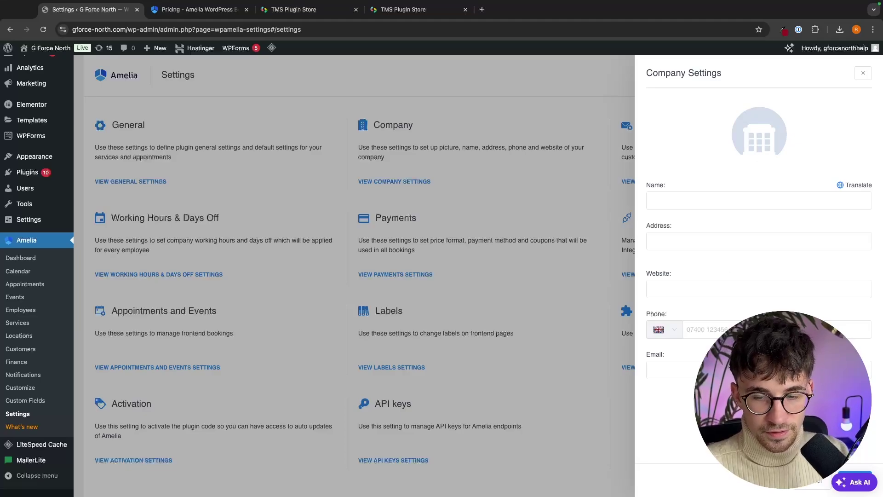
key(Escape)
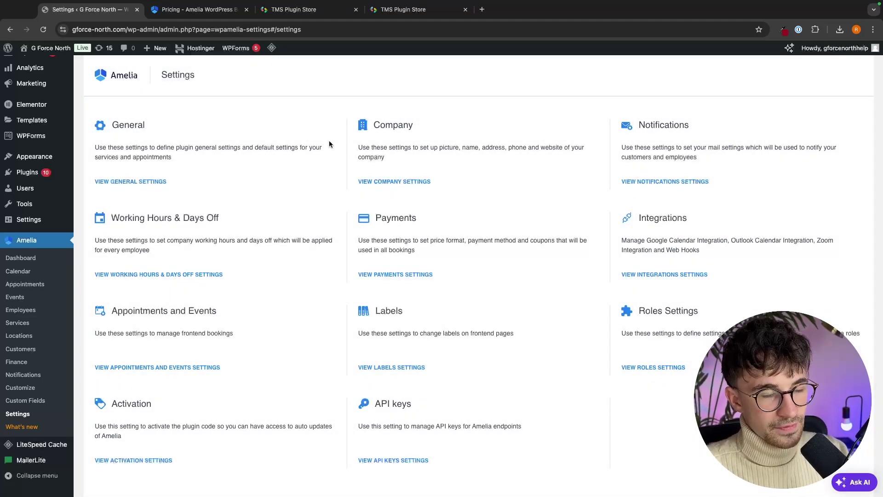
drag(113, 217, 226, 214)
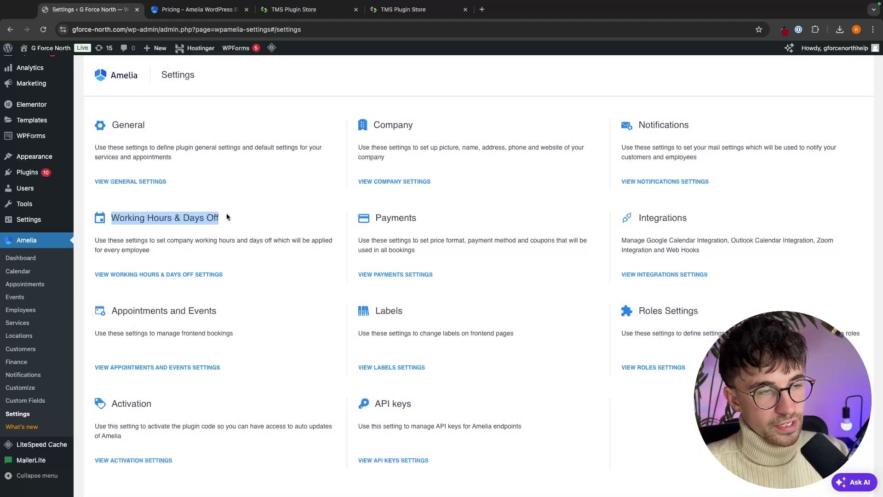
click(226, 214)
- Set Monday's working hours to 07:00–18:00, apply them to all days, and close the panel
click(110, 277)
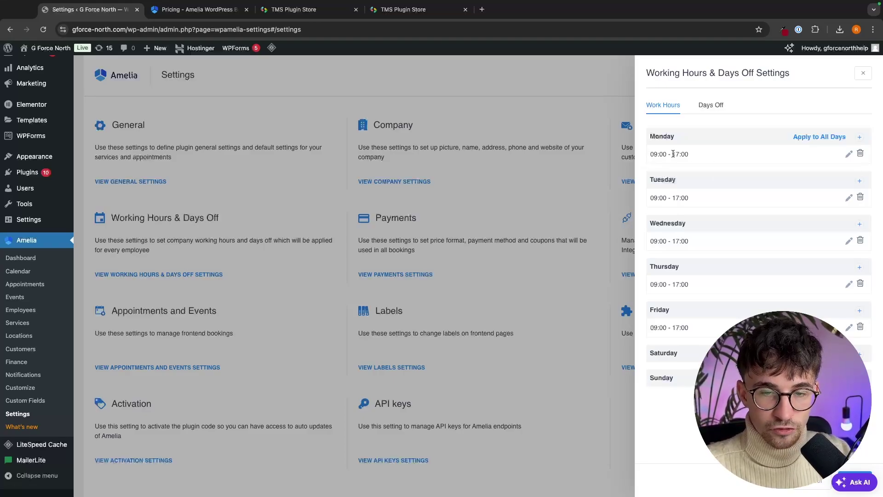
click(848, 154)
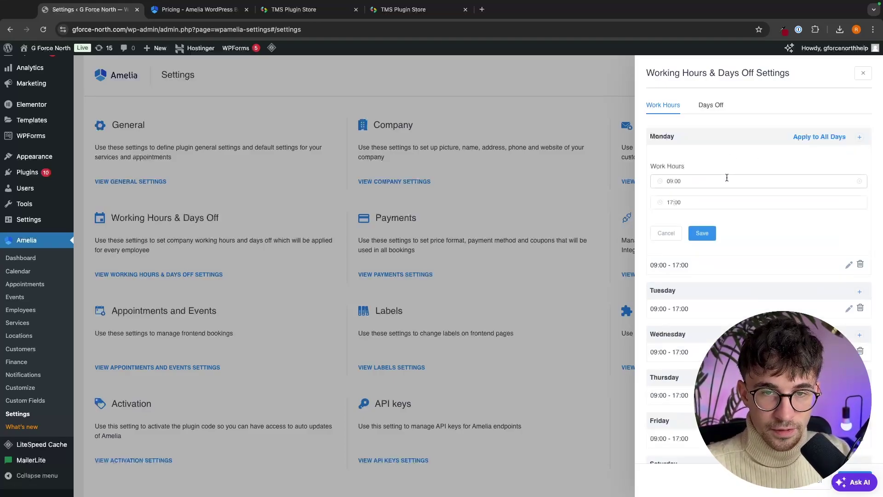
click(704, 181)
scroll(680, 230, up, 2)
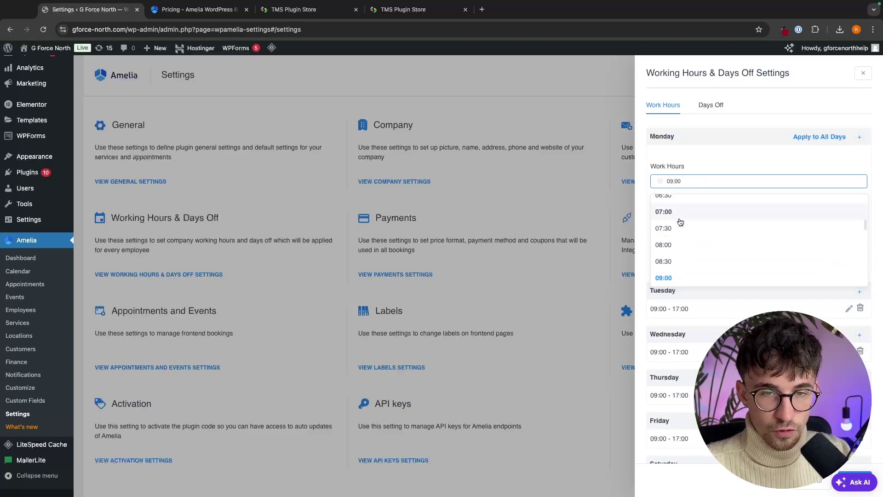
click(680, 220)
click(697, 206)
scroll(685, 257, down, 3)
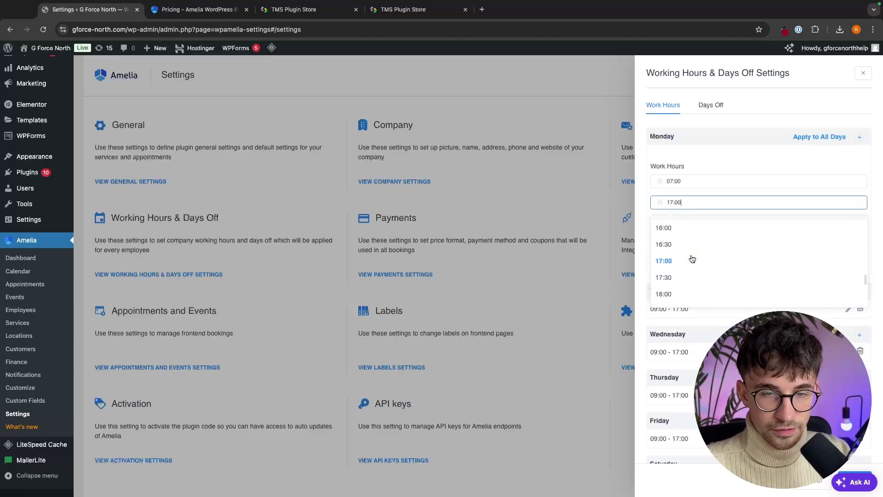
click(672, 291)
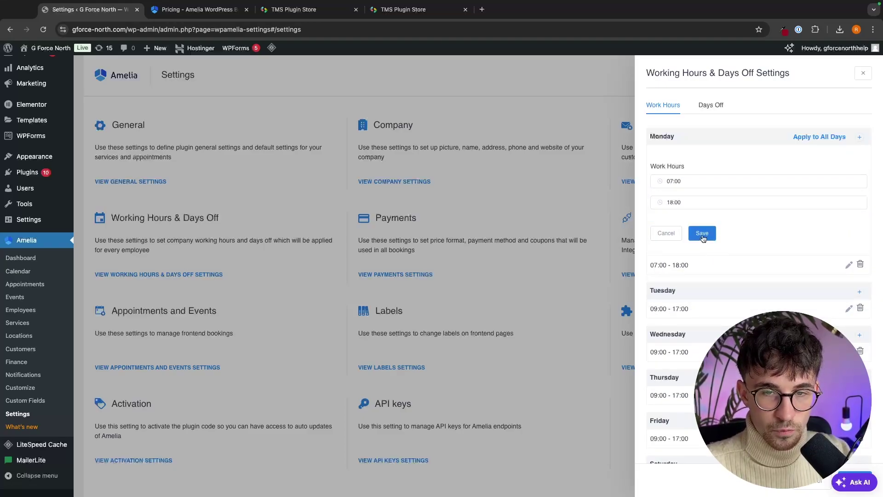
click(703, 234)
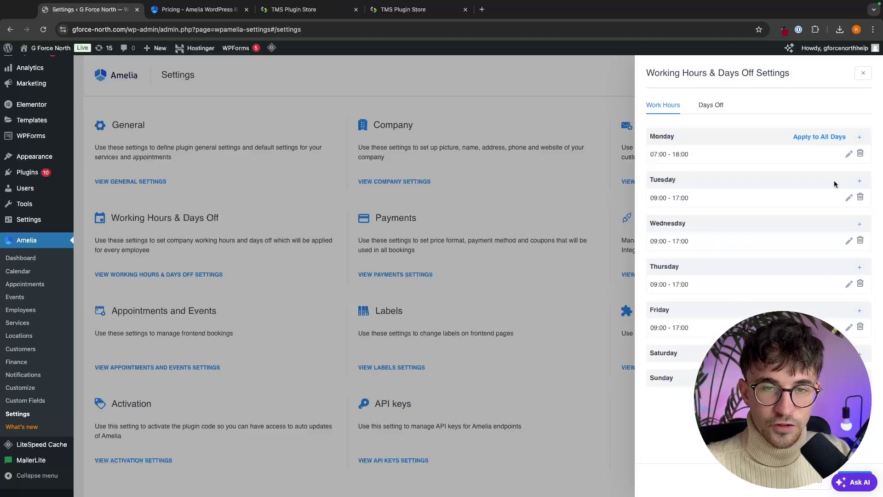
click(822, 137)
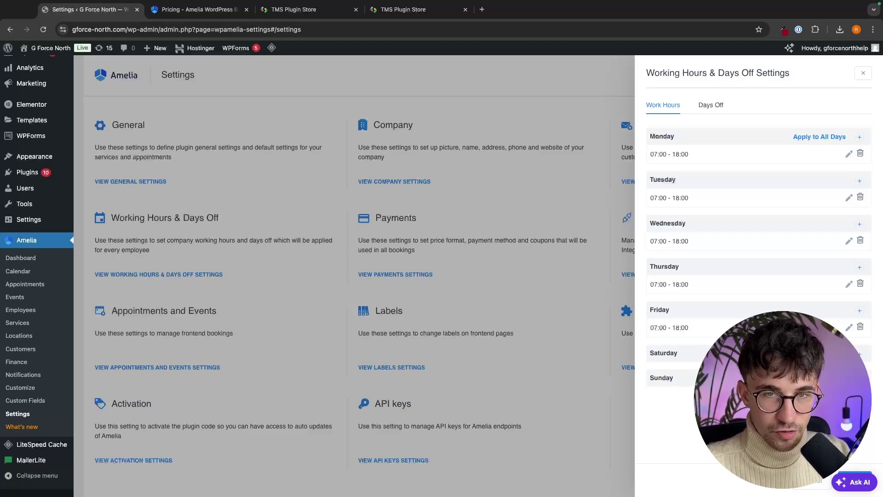
click(379, 207)
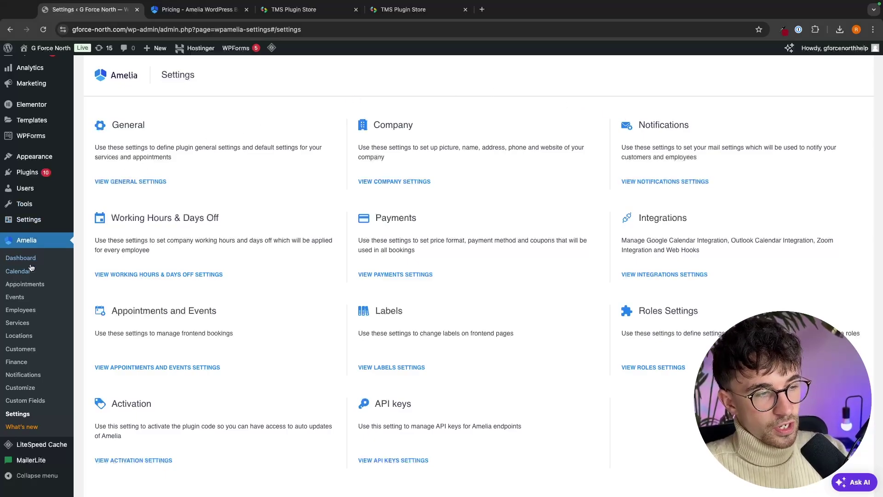
- Start a new employee from Amelia's Employees page and enter the first name, correcting its capitalisation
click(17, 314)
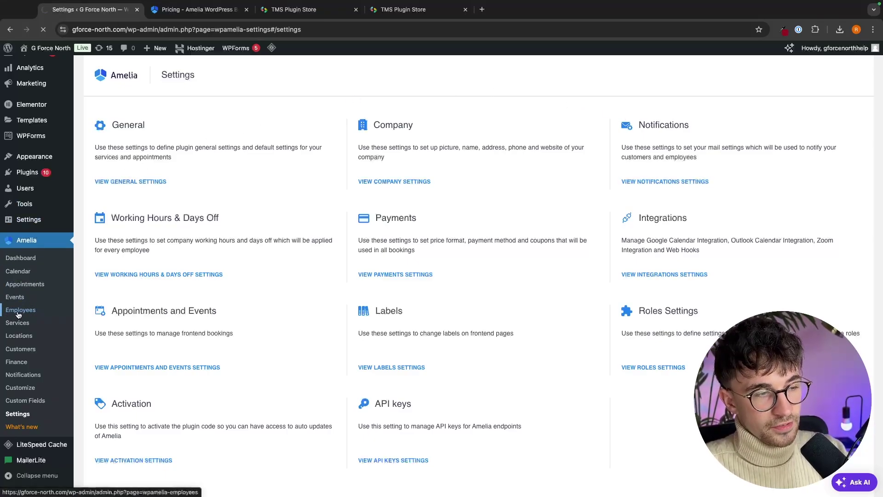
scroll(84, 317, down, 3)
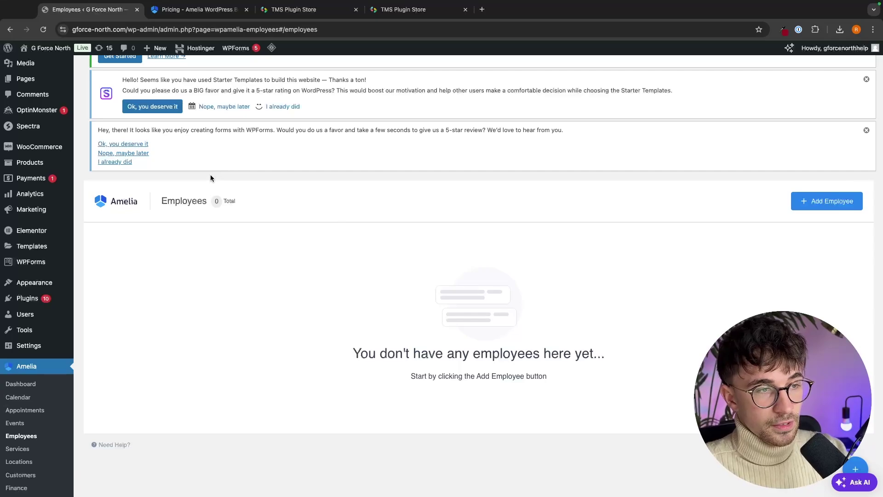
click(810, 202)
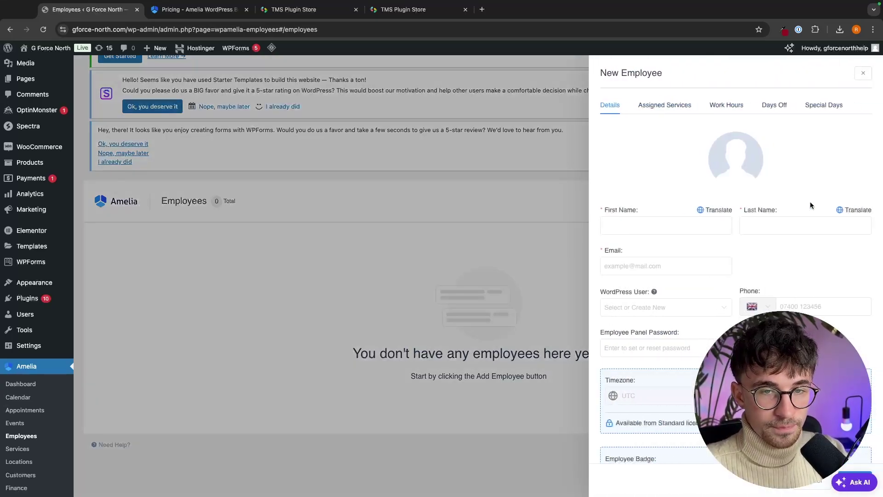
click(662, 226)
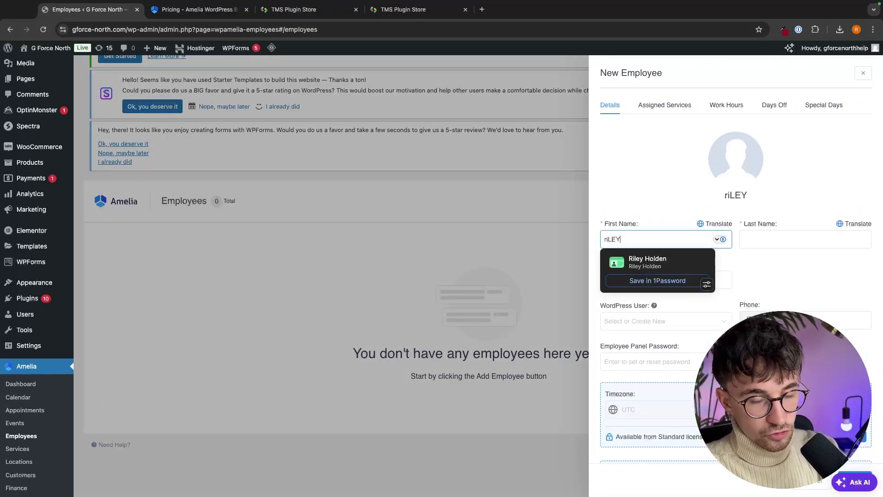
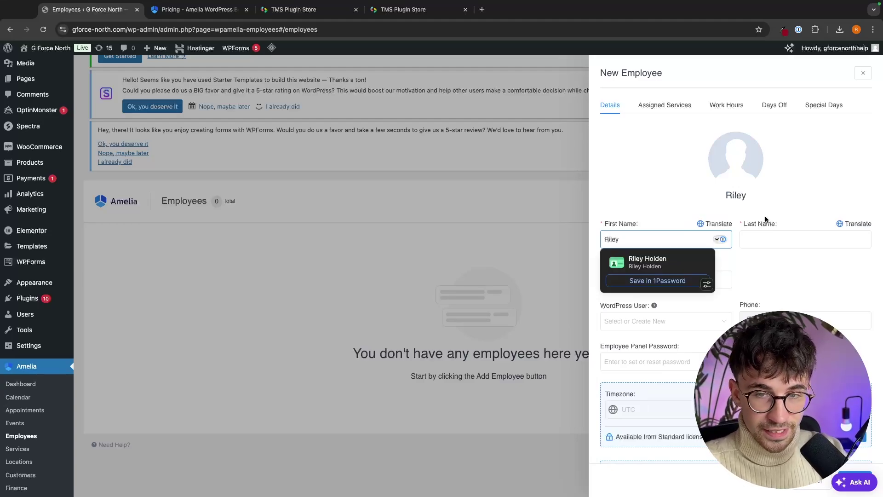
- Fill in the new employee's last name and e-mail address
click(780, 232)
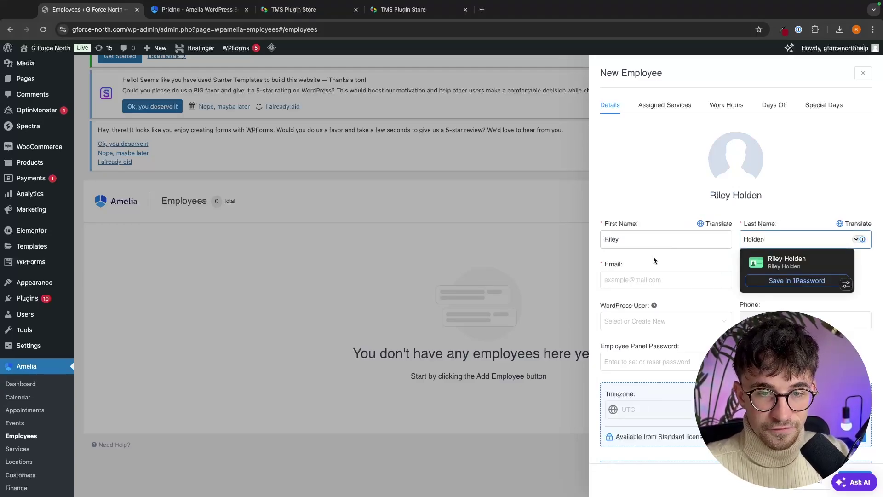
click(641, 276)
scroll(768, 245, down, 1)
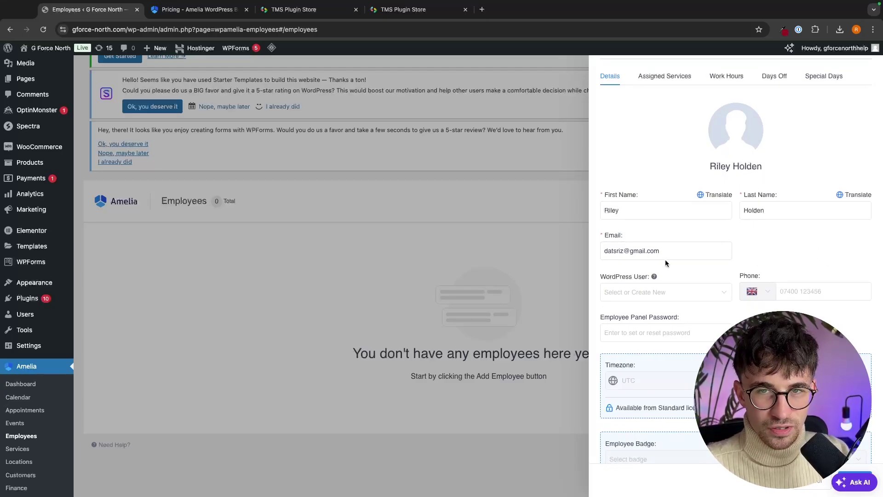
scroll(739, 293, up, 1)
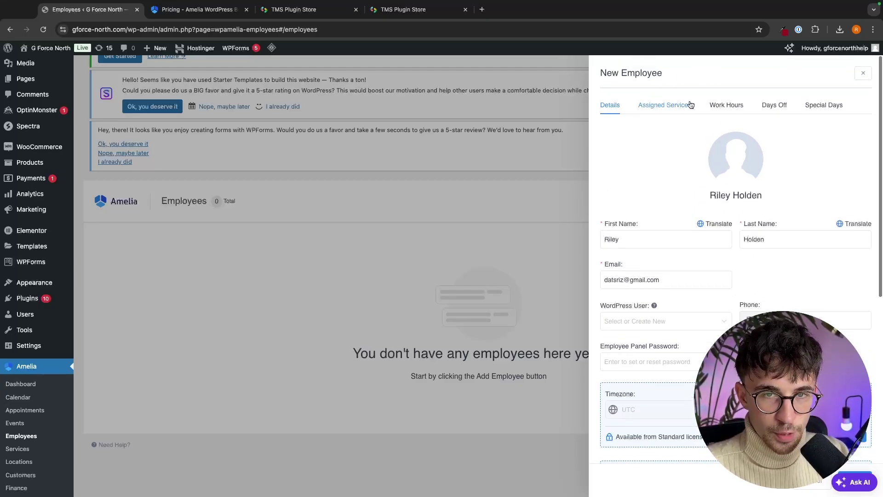
- Review the employee's Work Hours and Days Off tabs, then go back to Details
click(728, 106)
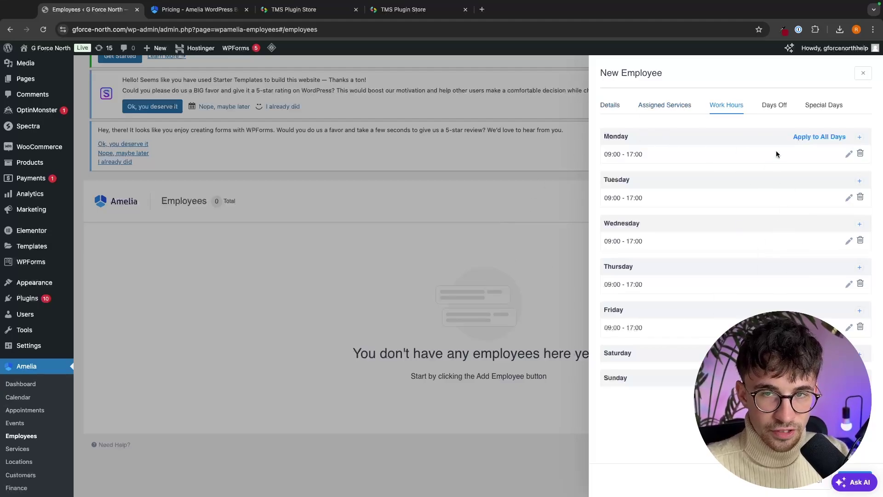
click(772, 106)
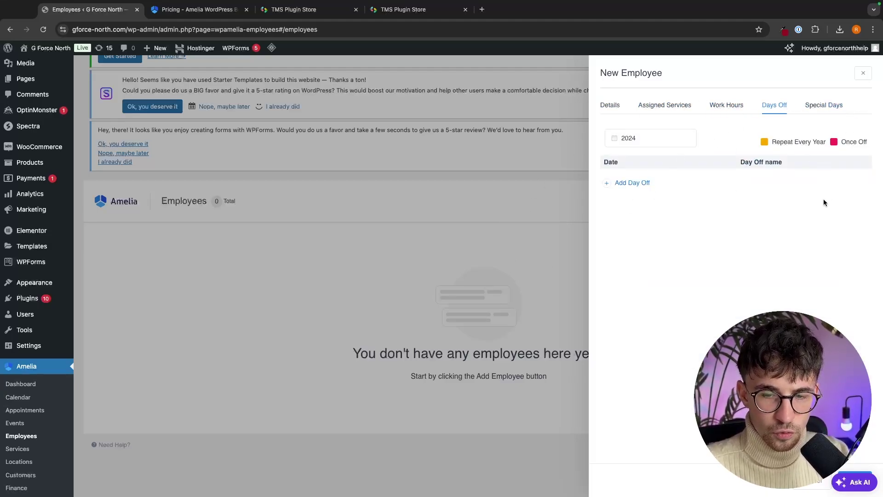
click(602, 104)
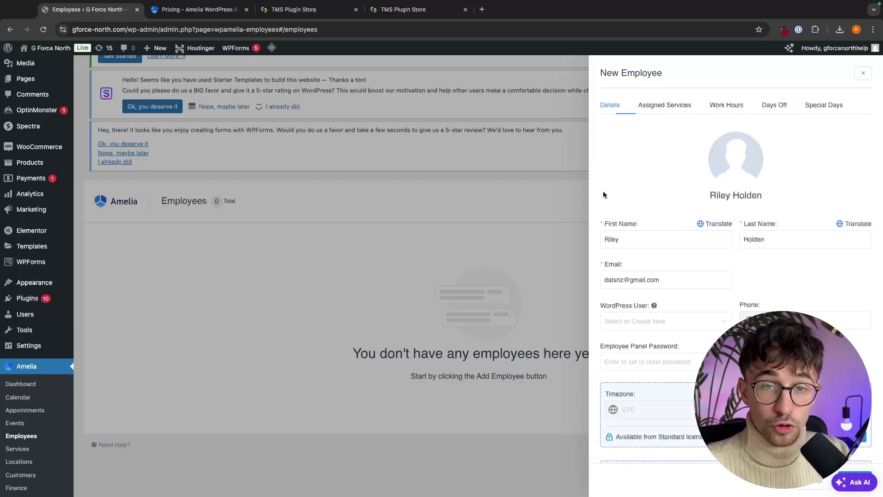
- Set the man's portrait from the Media Library as the avatar and save the employee
click(740, 159)
click(143, 148)
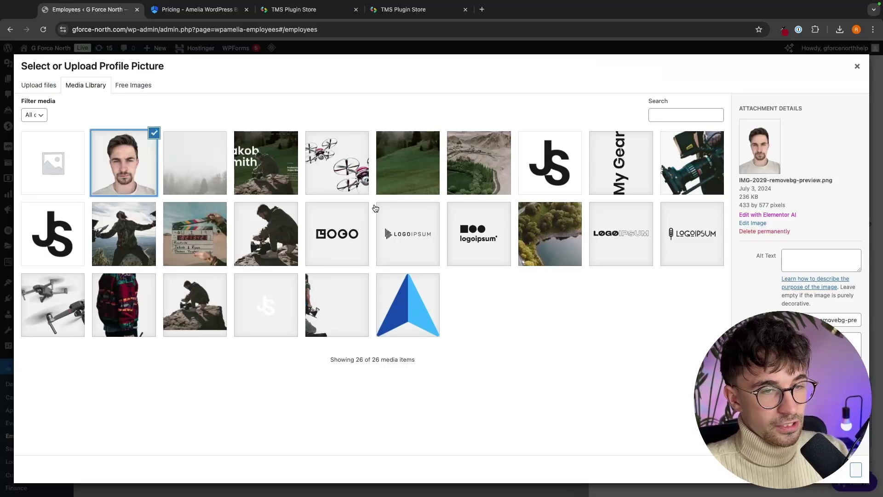
click(855, 469)
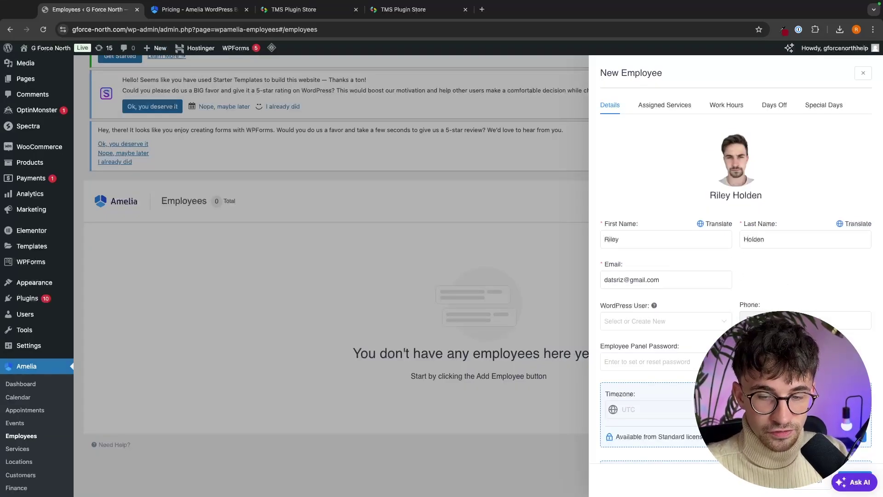
click(852, 474)
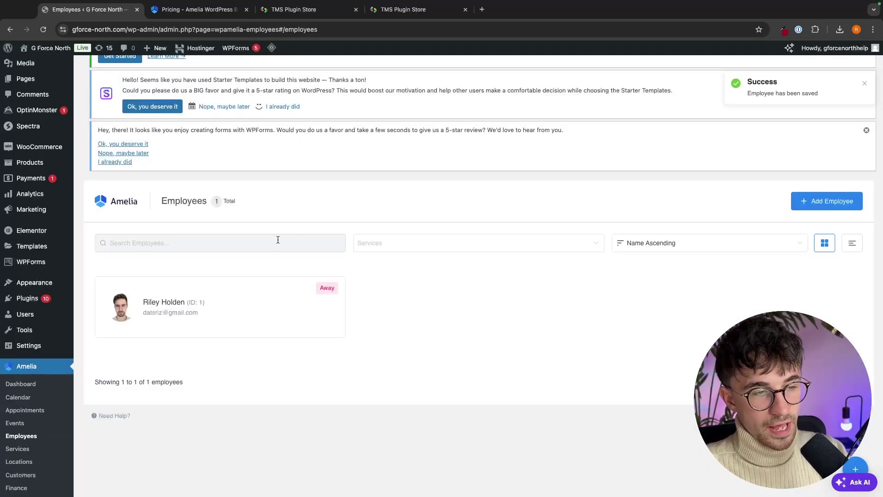
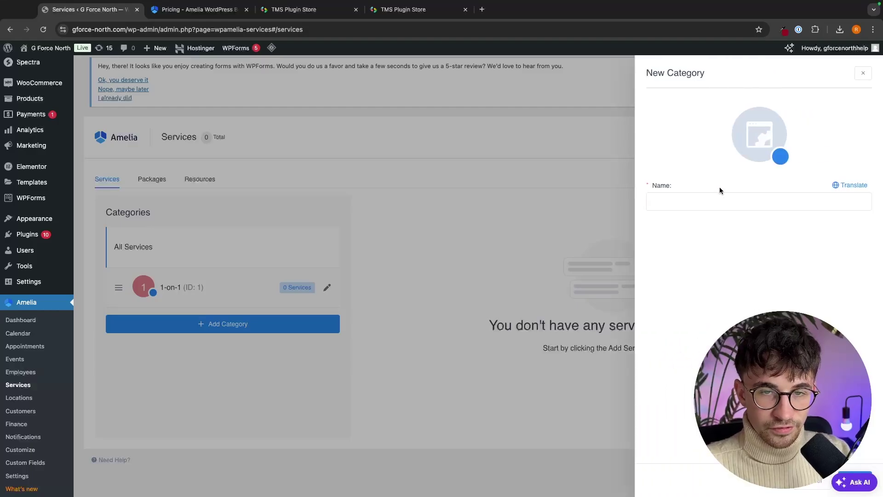
- Save a new 'Group Sessons' category, then select the 1-on-1 category
click(719, 202)
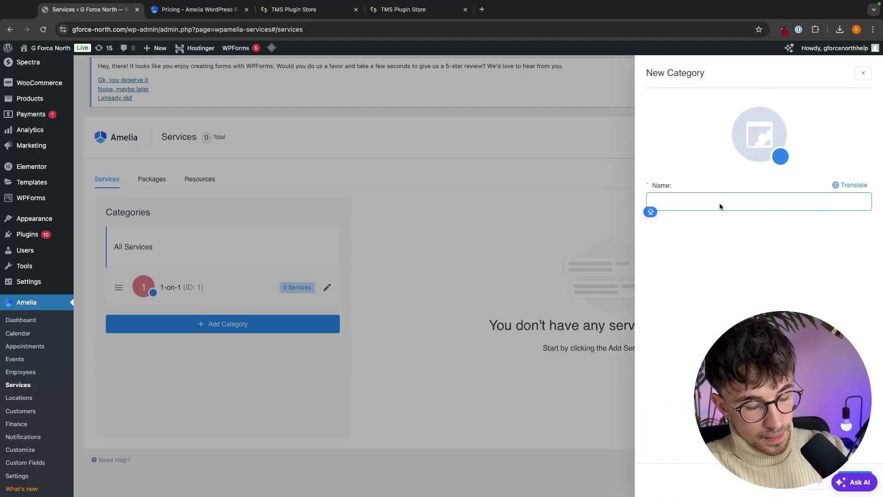
text(Group )
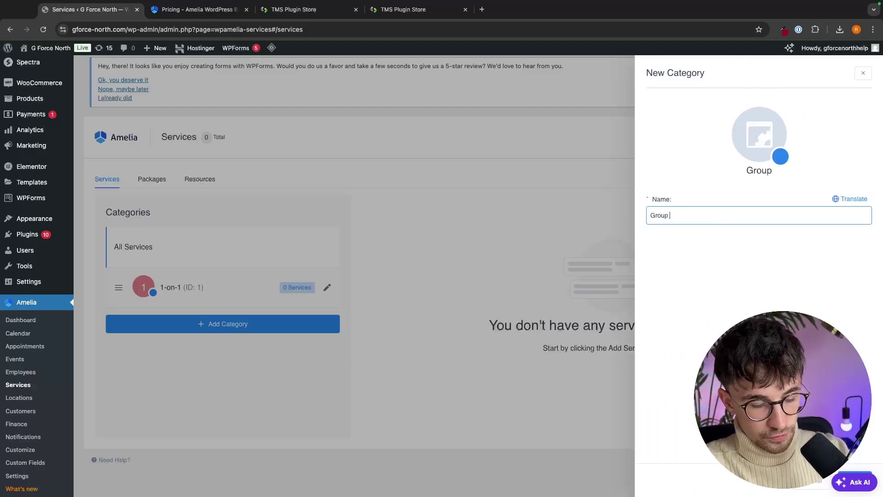
text(Sessons)
key(Return)
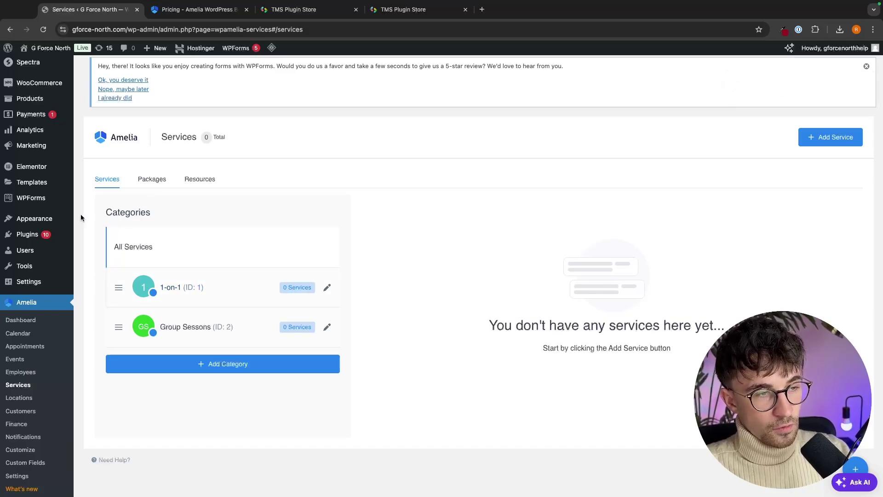
click(184, 293)
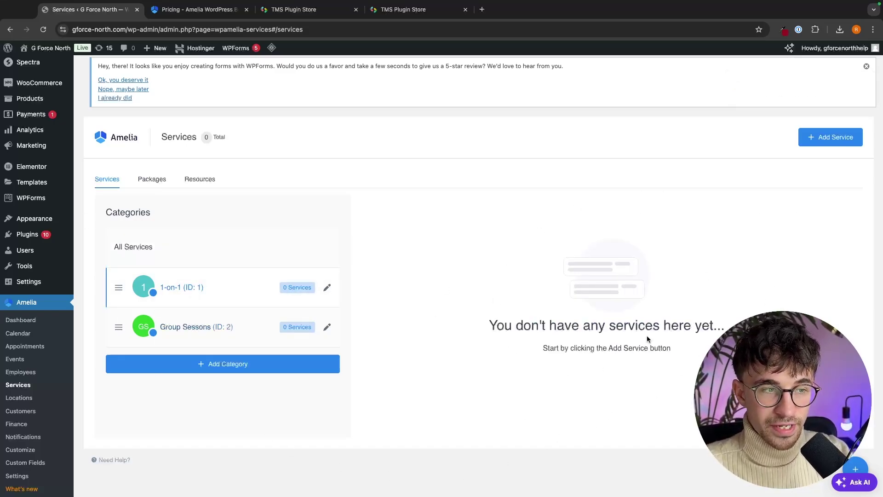
- Start a new service named '1 Hour Dog Training Session (1-on-1)'
click(825, 144)
click(685, 226)
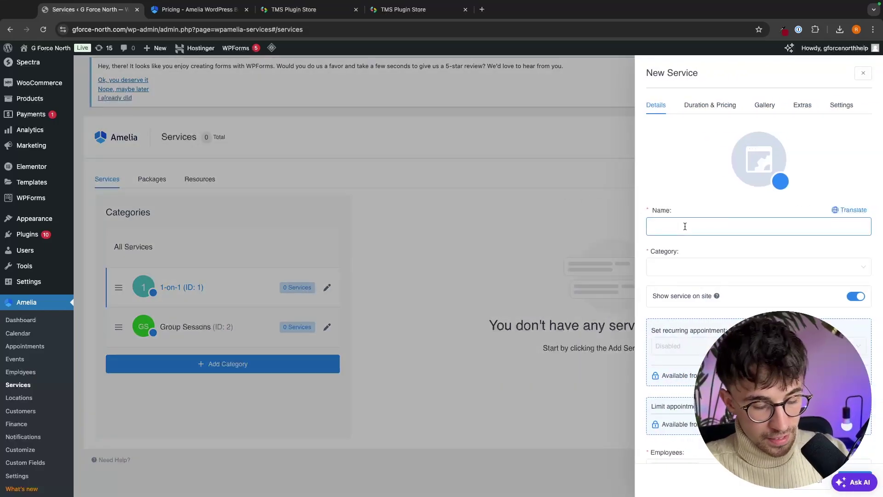
text(1 h)
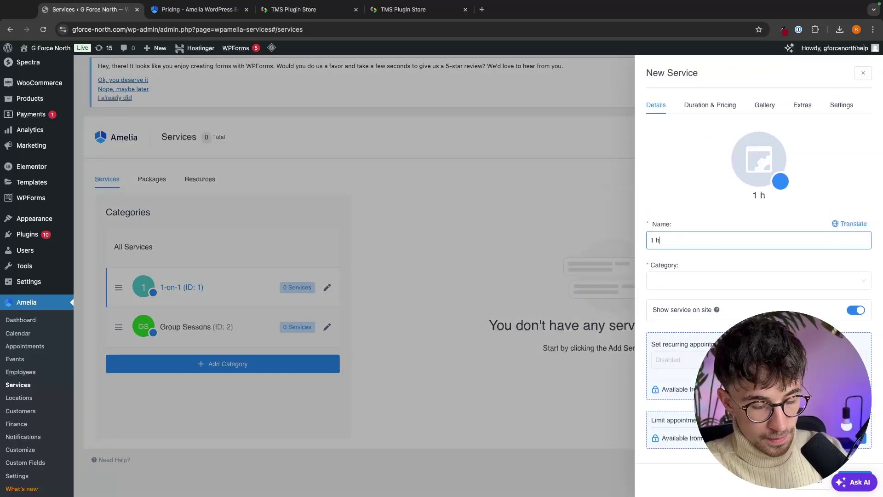
key(BackSpace)
text(Hour Dog T)
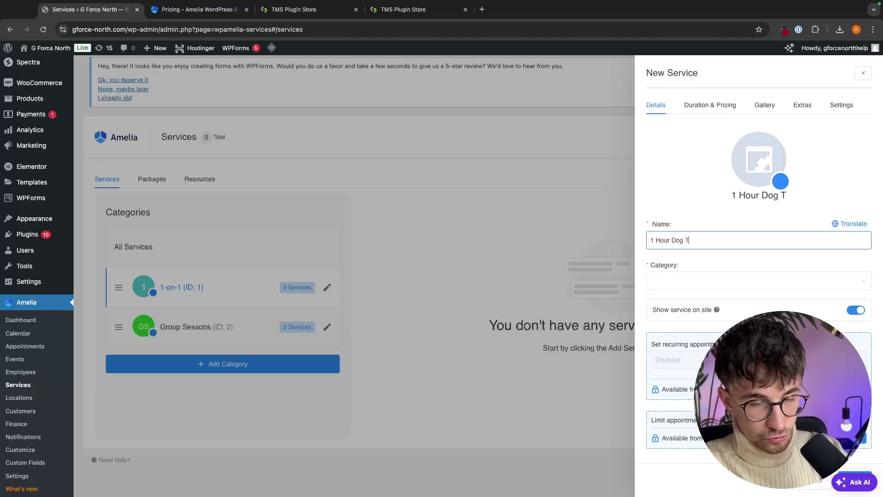
text(raining Session ()
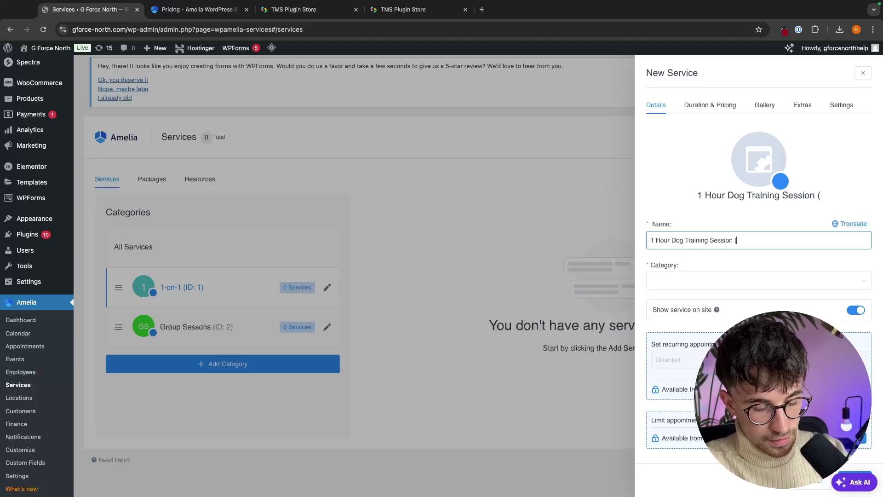
text(1-on-1))
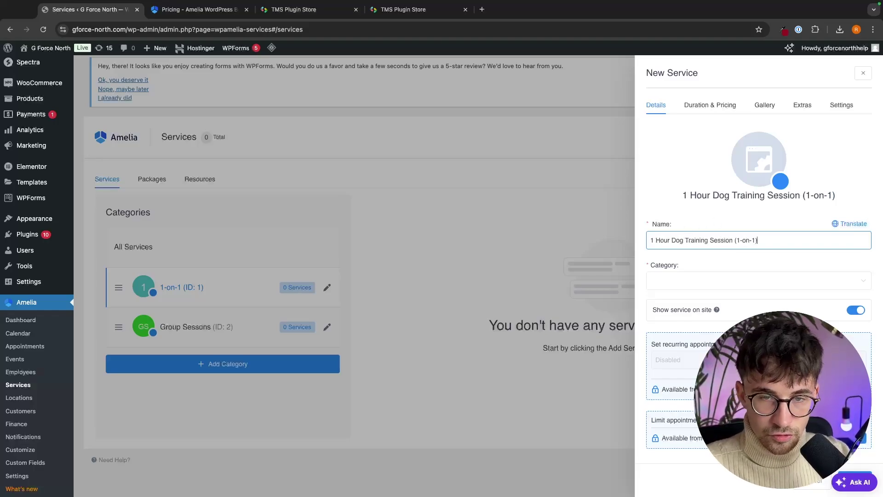
- Assign the new service to the 1-on-1 category
click(716, 275)
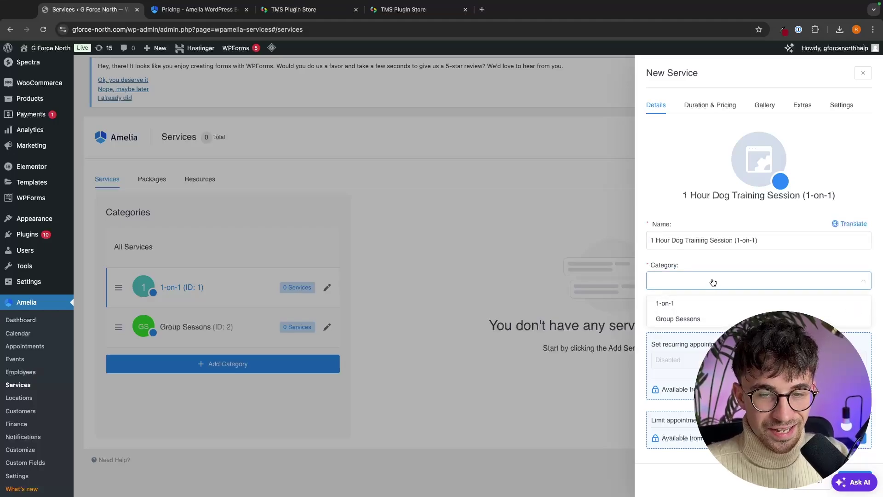
click(672, 304)
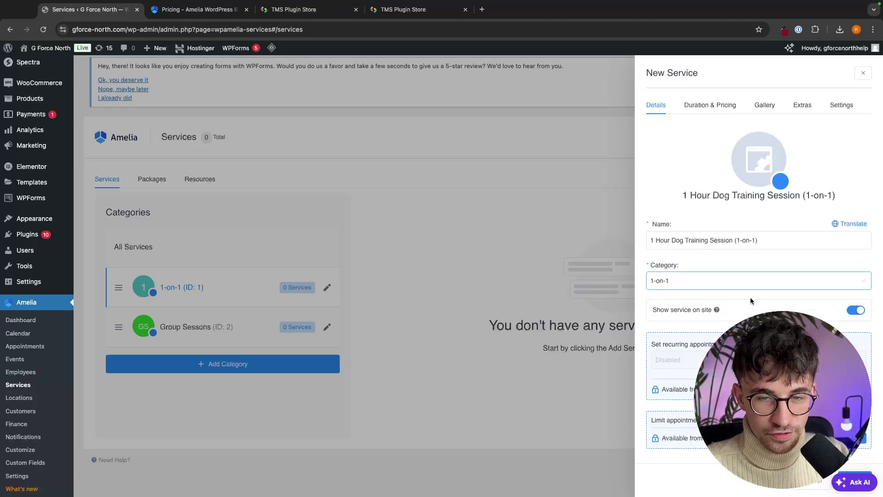
scroll(751, 301, down, 5)
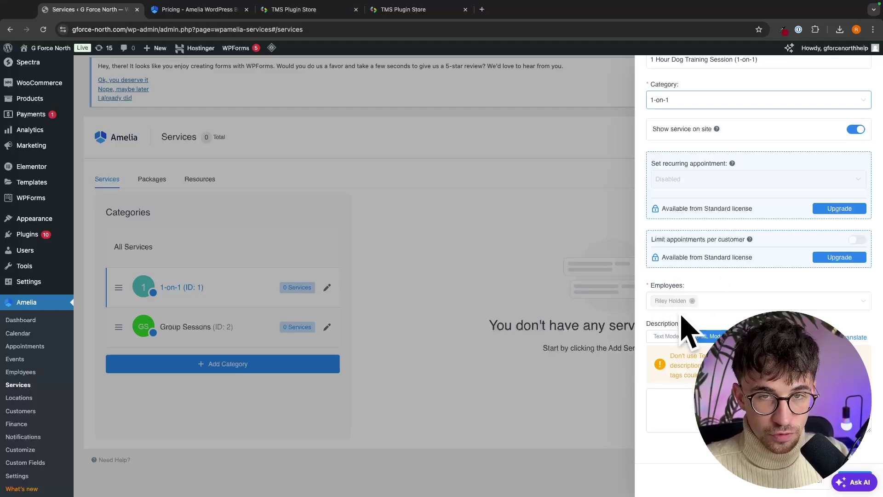
scroll(686, 325, up, 5)
- Set the service duration to 1h and the price to $50.00
click(718, 106)
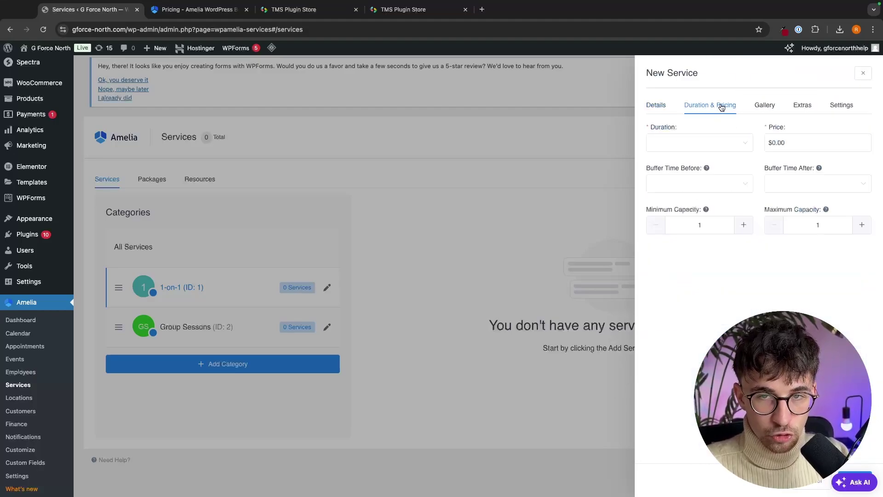
click(739, 146)
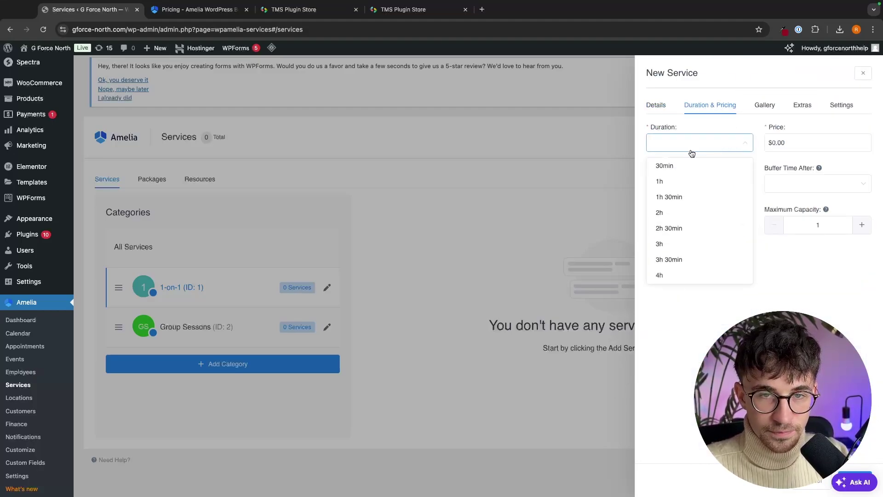
click(678, 182)
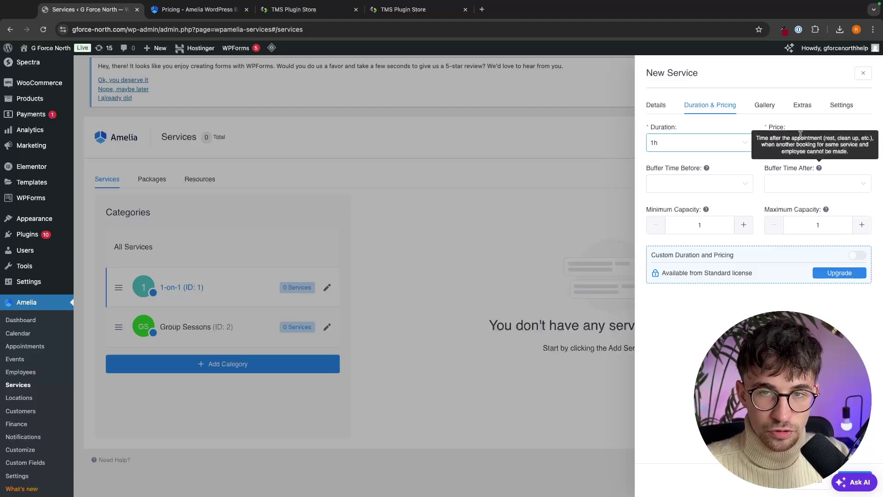
key(Tab)
text(0.50)
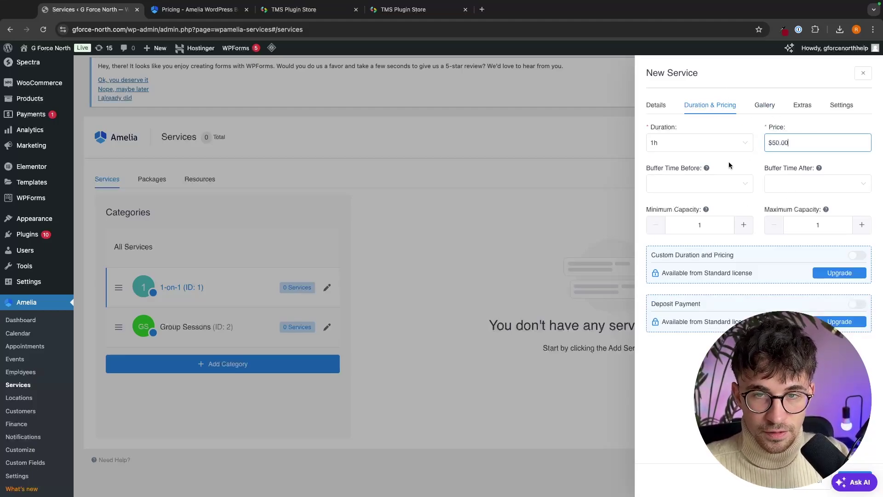
- Review the buffer time before and after options, leave them unset, and show the Gallery section
click(731, 182)
click(809, 184)
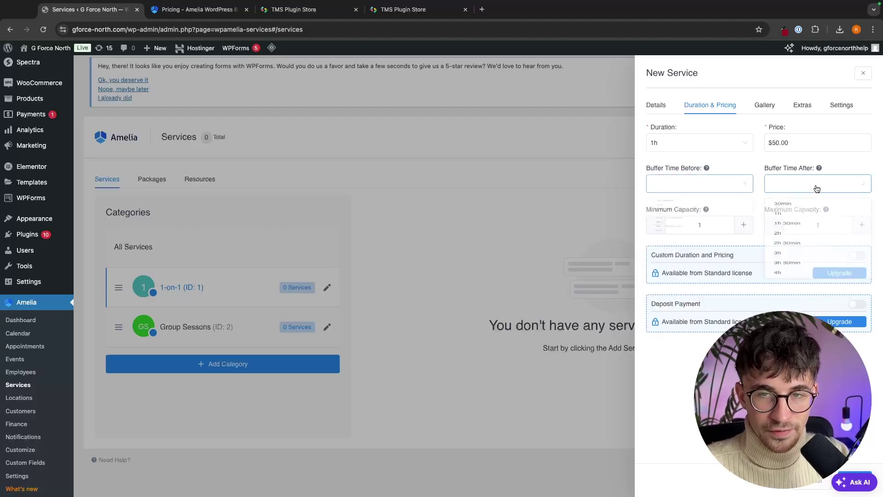
click(809, 184)
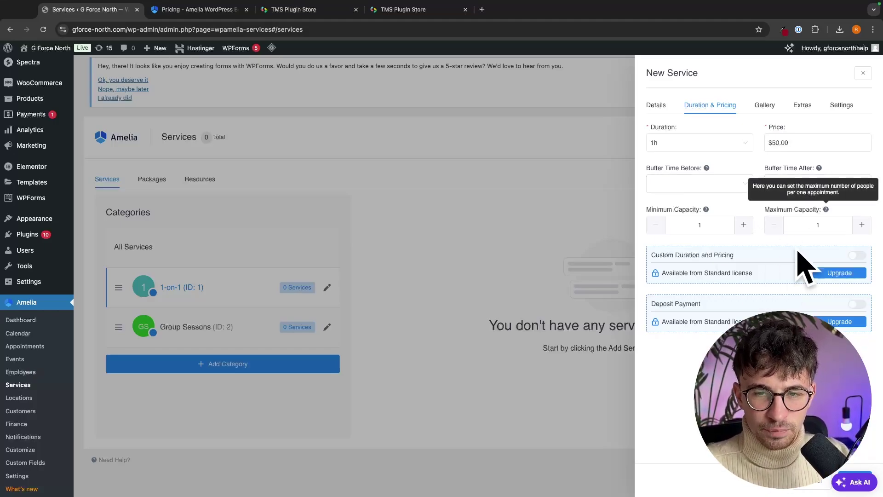
click(750, 109)
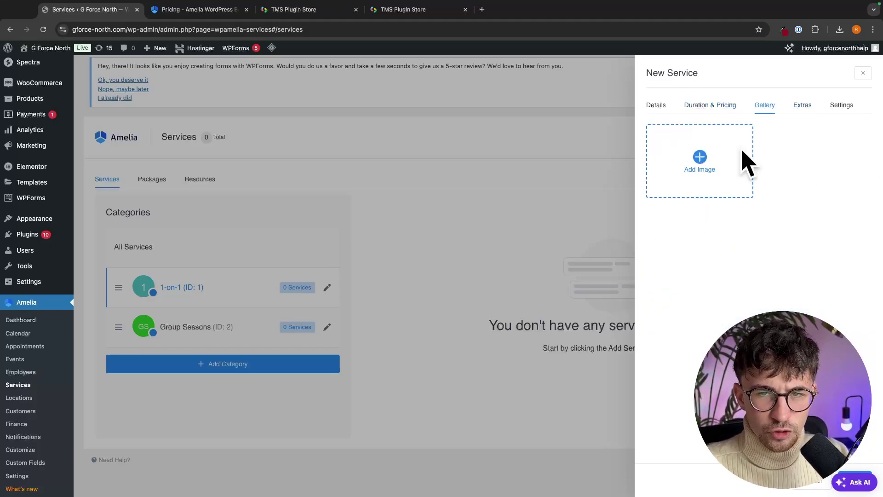
- Review the Extras and Details tabs, then save the dog training service
click(806, 113)
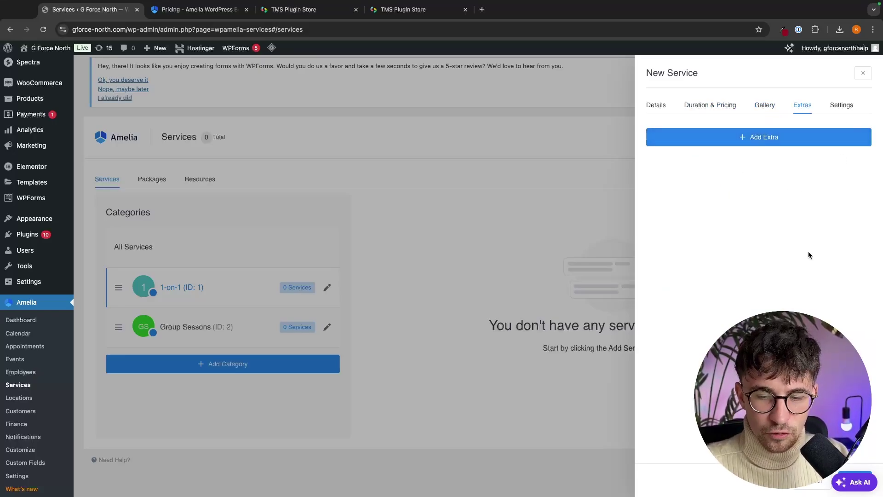
click(652, 107)
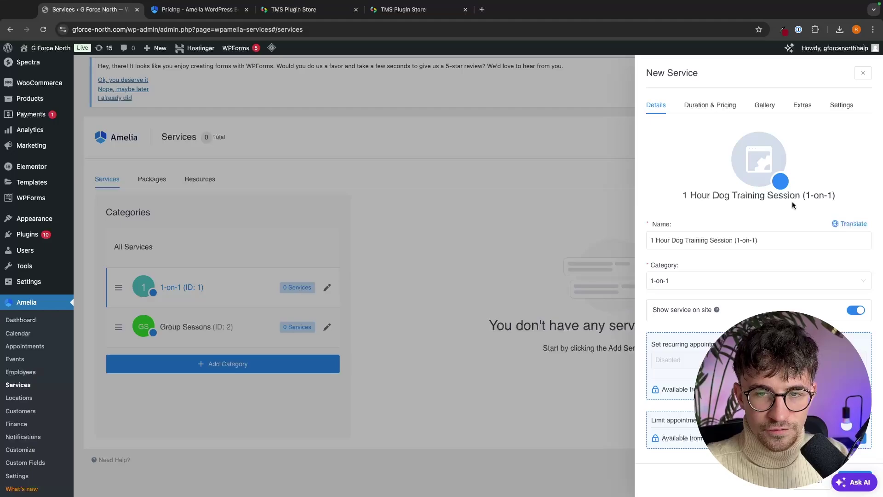
click(844, 474)
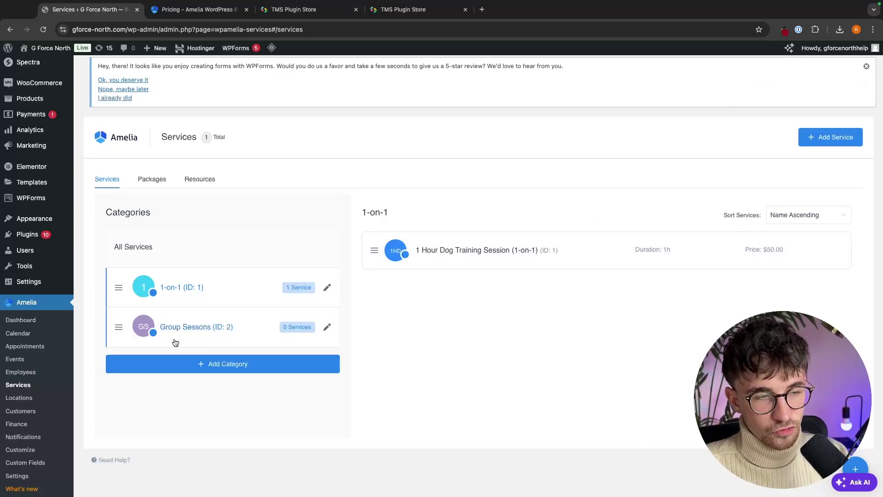
- Confirm the dog training session in All Services, then visit the live homepage
click(193, 286)
click(195, 299)
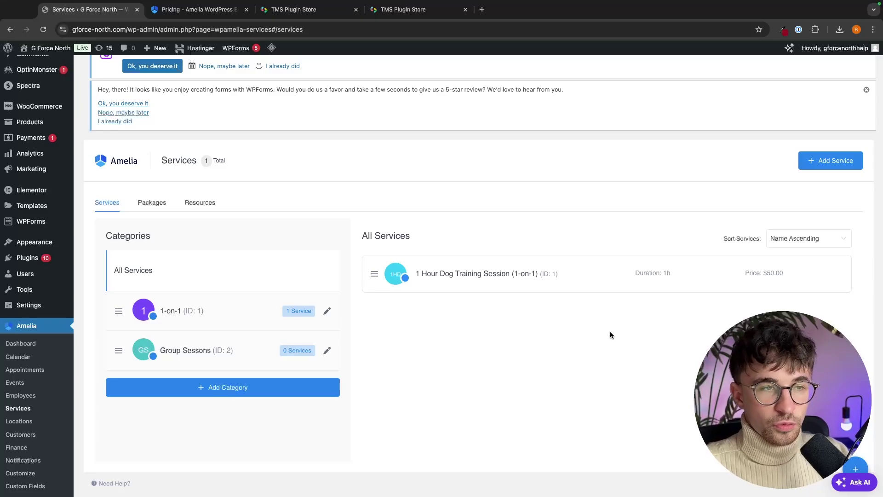
scroll(595, 320, down, 2)
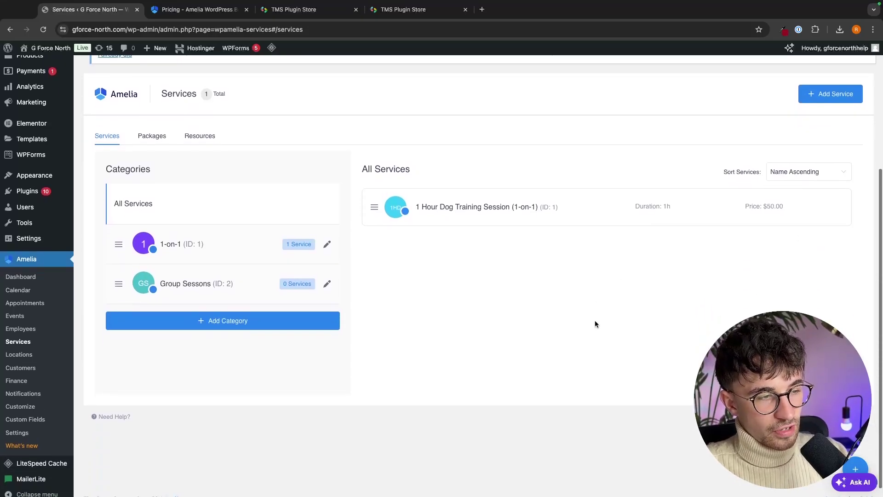
scroll(248, 139, up, 5)
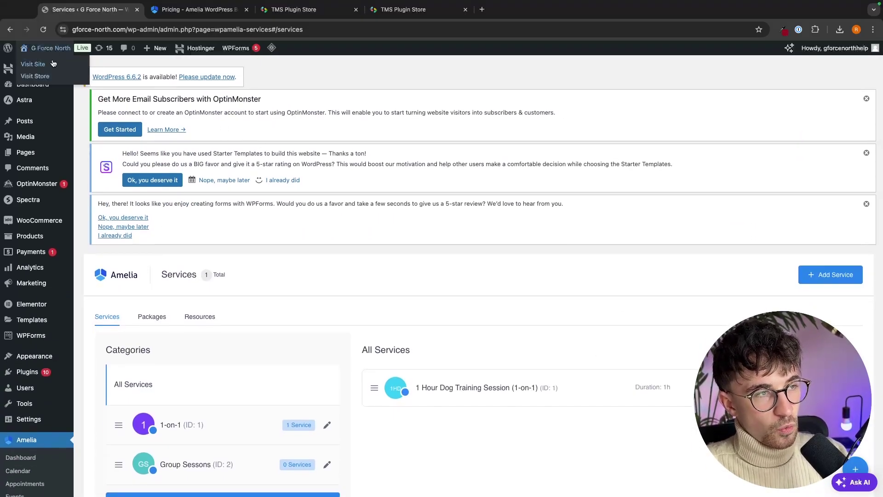
click(53, 63)
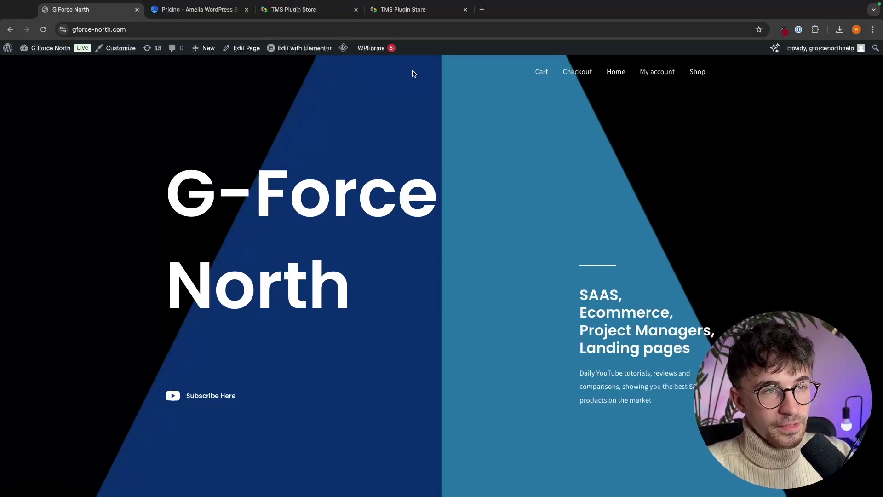
- In Elementor, drop the Amelia Step-By-Step Booking widget below the homepage stats section
click(324, 50)
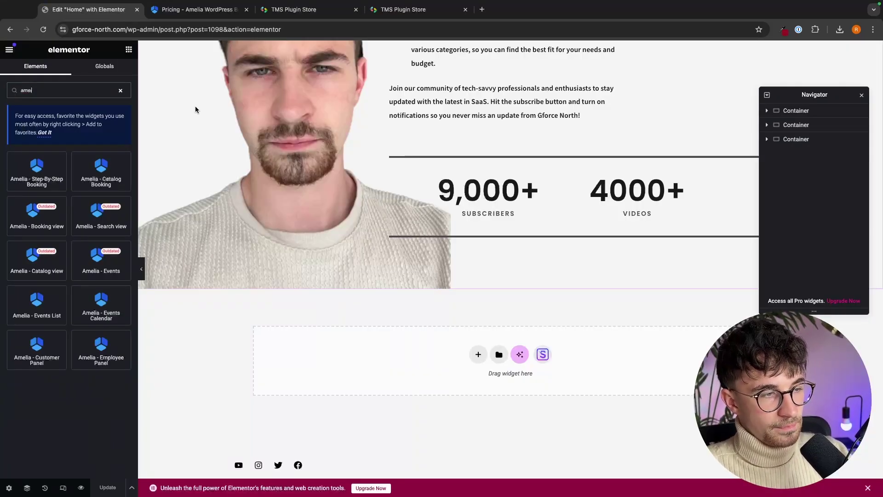
click(37, 171)
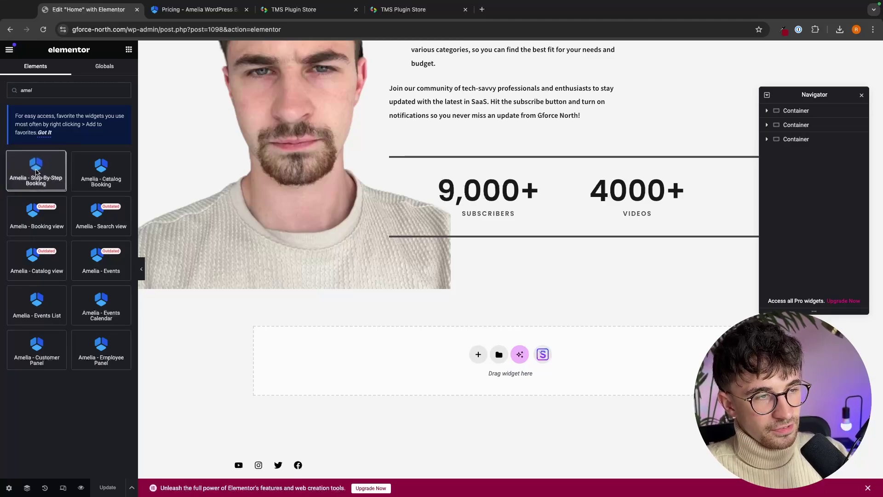
drag(36, 172, 464, 337)
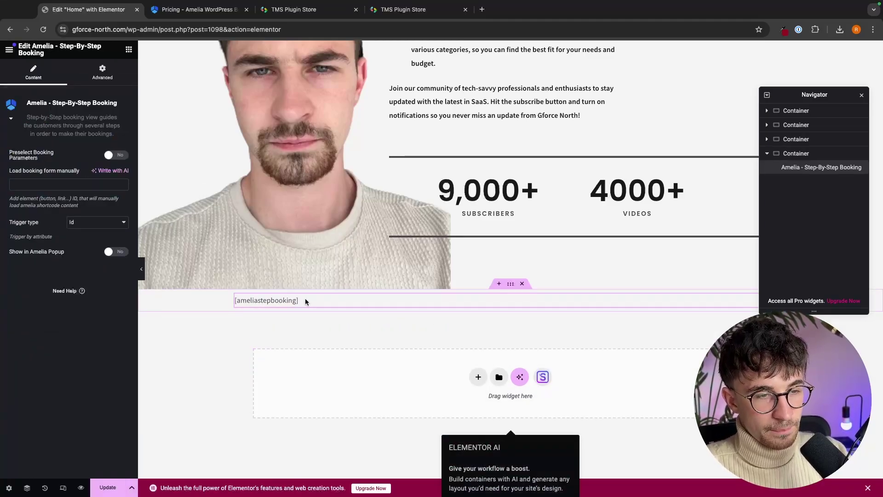
- Update and preview the homepage, booking October 10 at 9:30 AM through to Payments
click(113, 489)
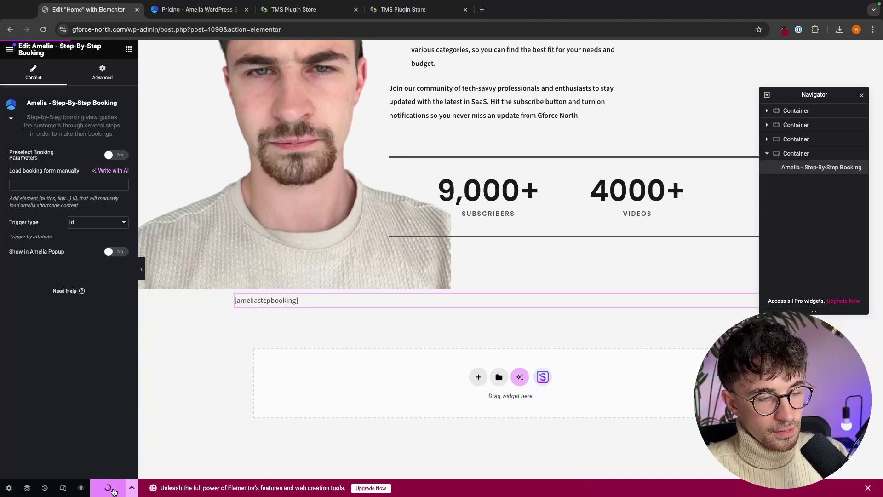
click(81, 488)
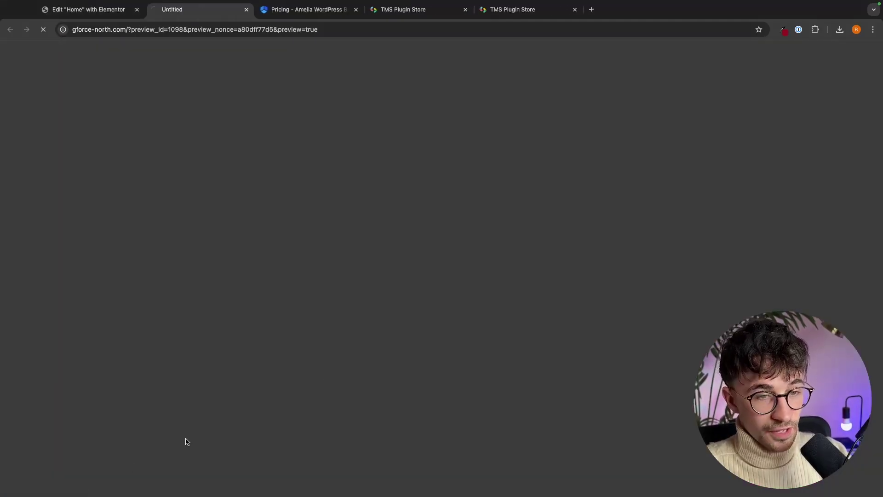
scroll(630, 237, down, 15)
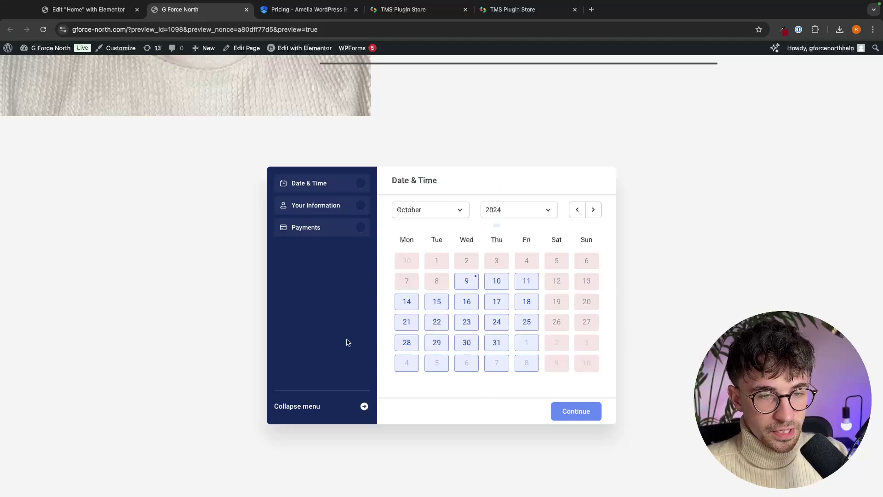
click(497, 282)
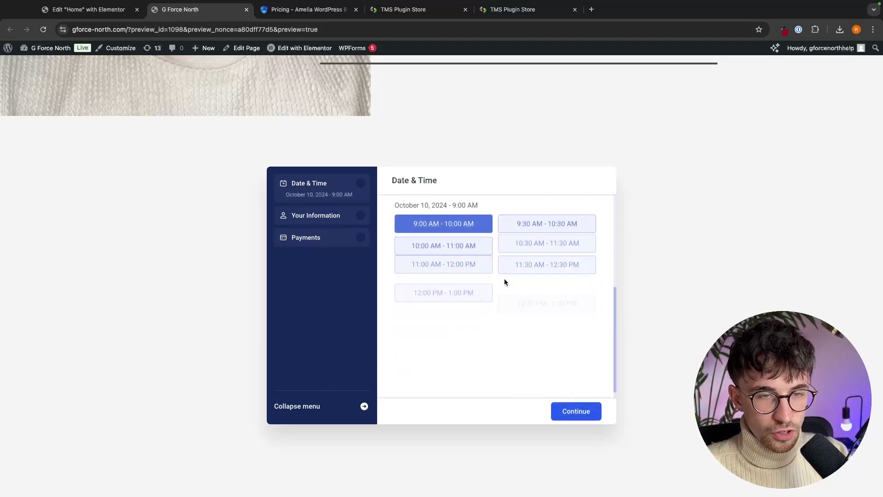
click(585, 233)
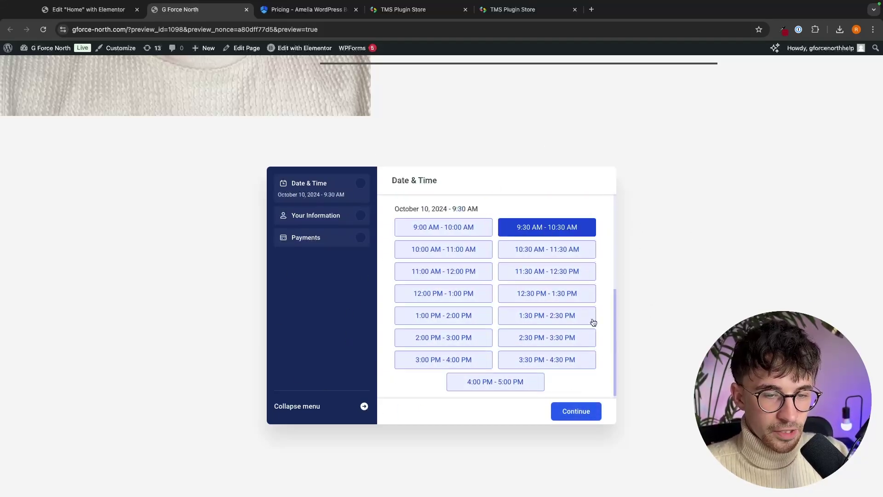
click(580, 408)
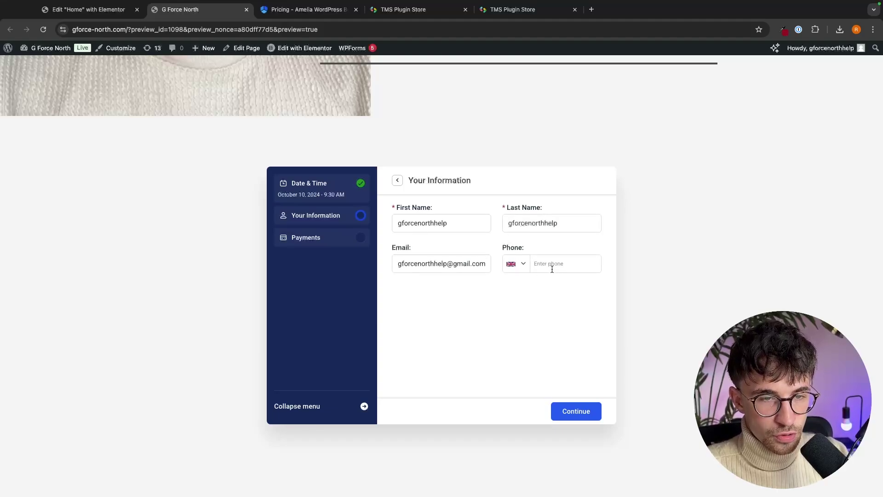
click(569, 404)
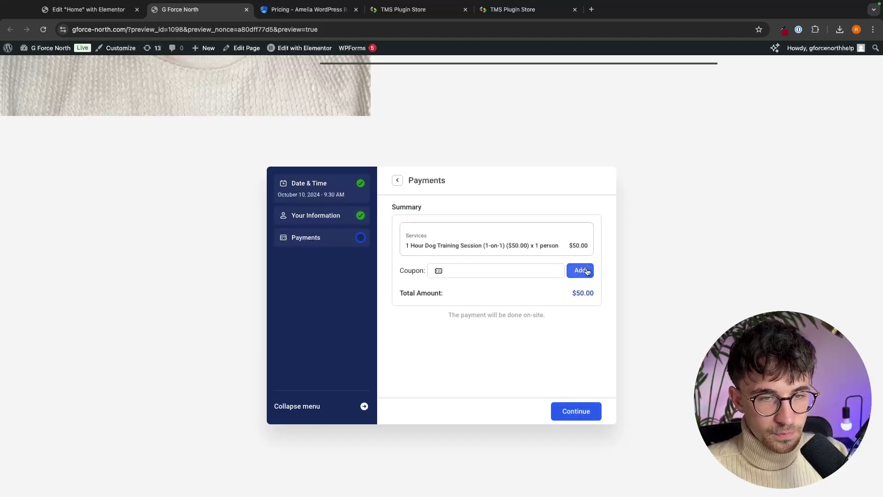